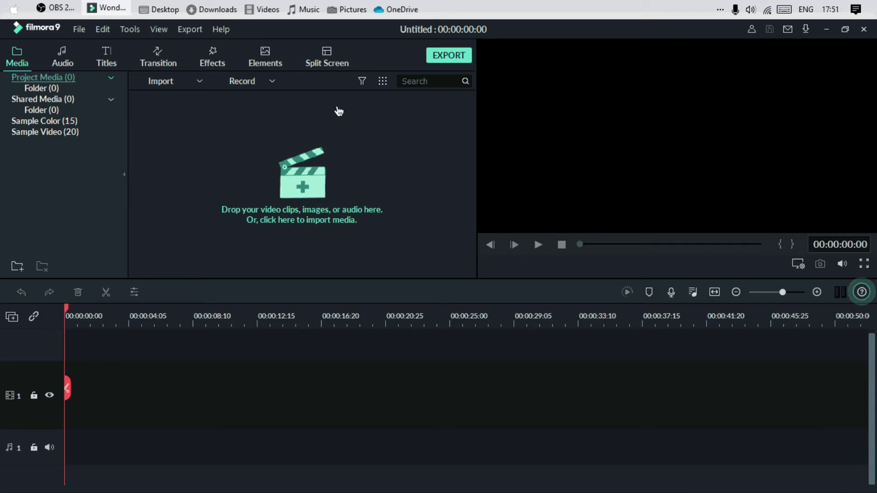
click(81, 27)
mouse_move(82, 31)
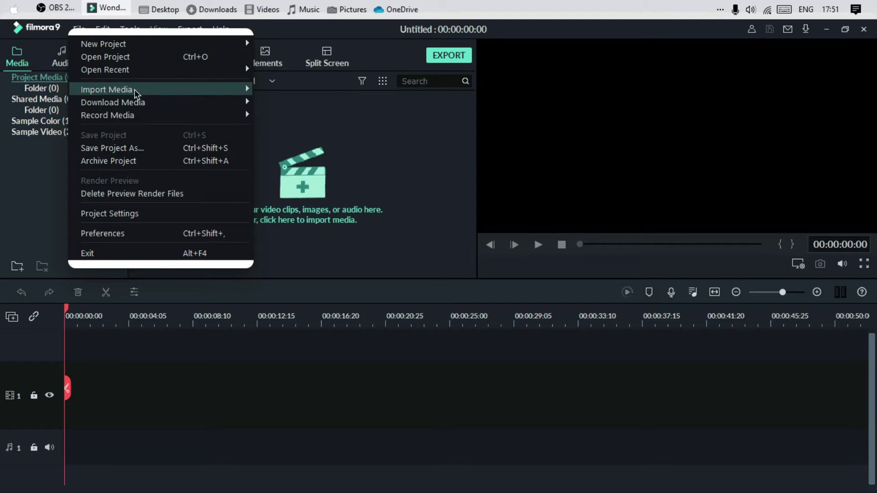
click(297, 249)
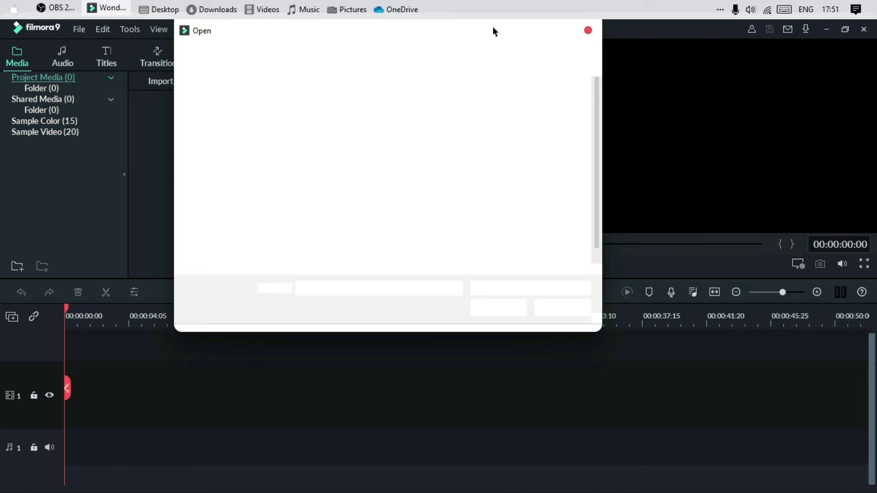
click(589, 30)
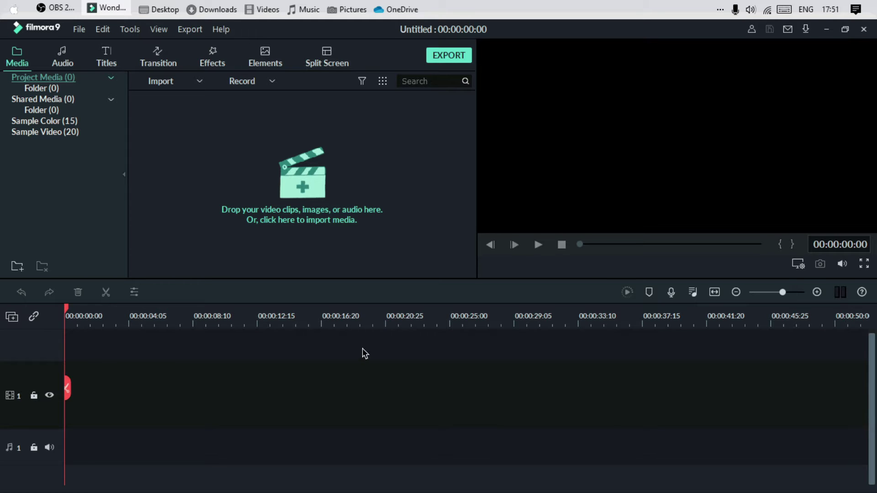
Step: Import the video 1abc.mp4 from the Desktop into the project media
click(356, 177)
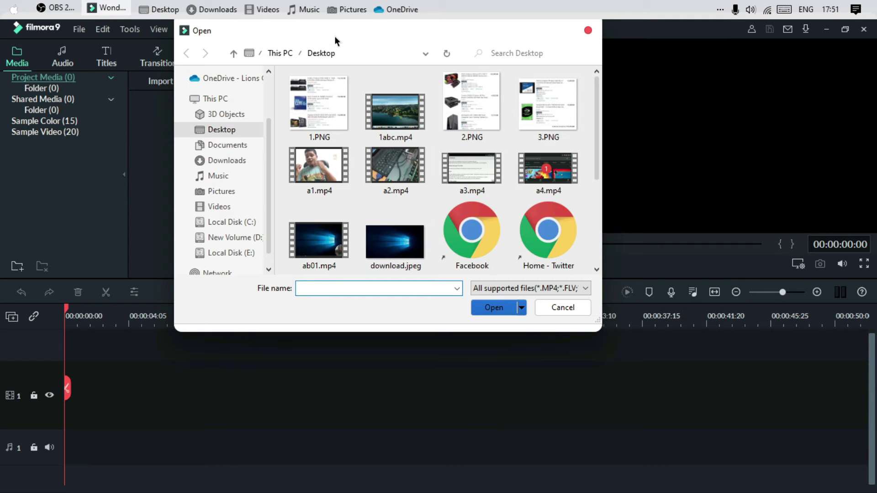
click(461, 125)
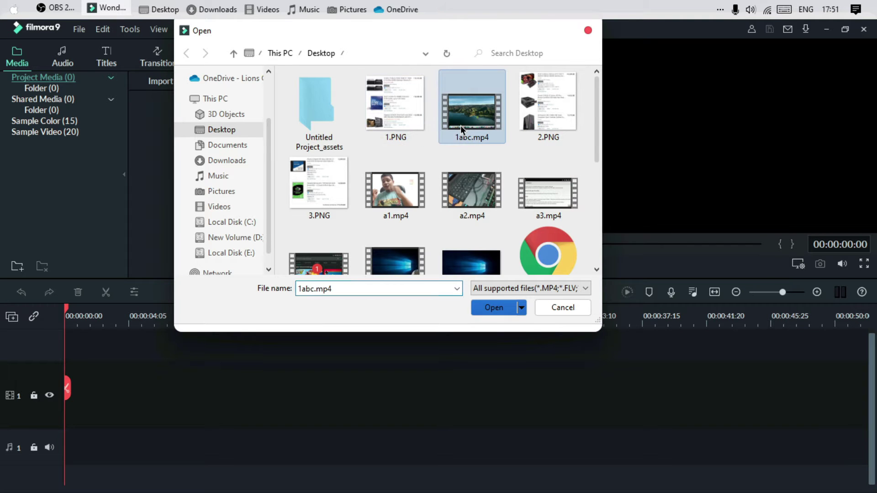
click(494, 308)
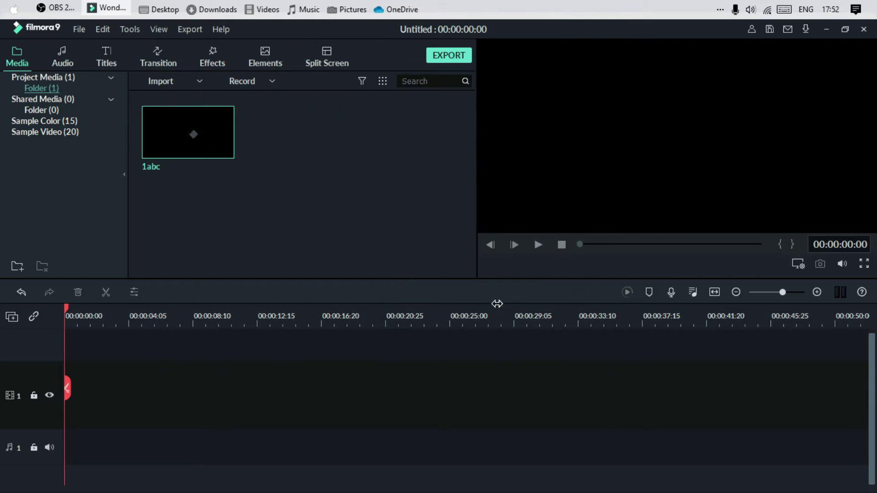
Step: Import the video a1.mp4 from the Desktop into the project media
click(199, 81)
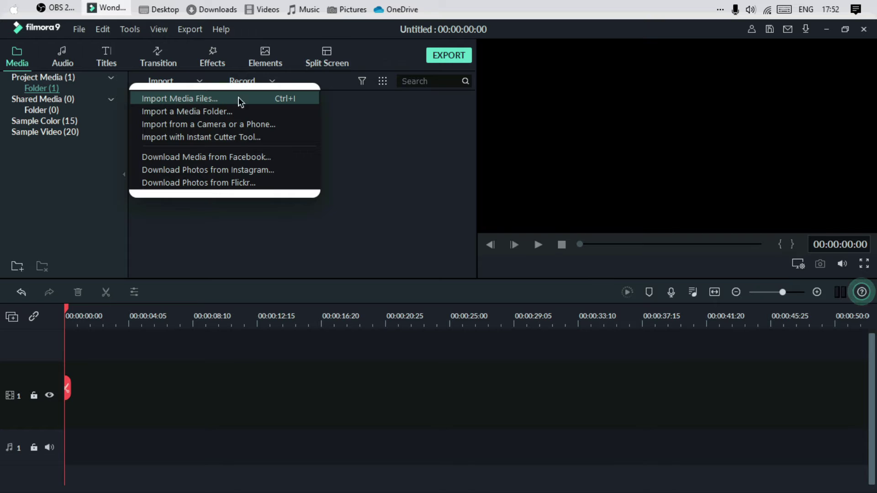
click(262, 97)
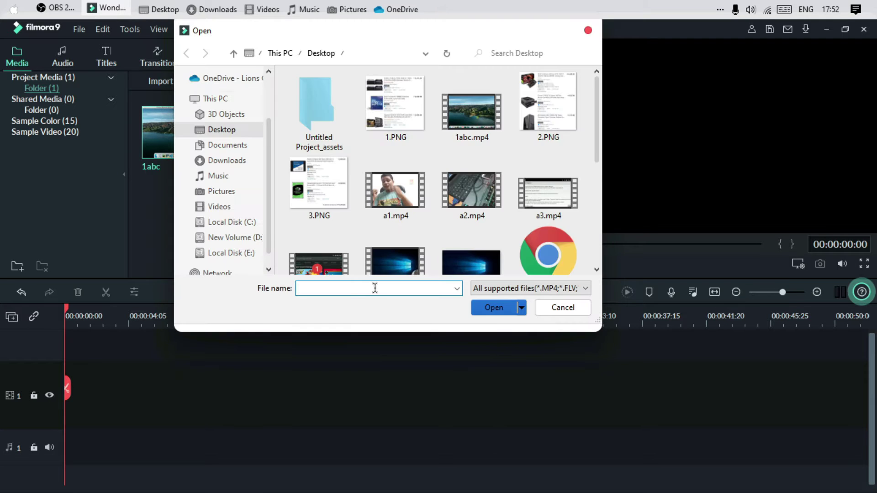
click(387, 195)
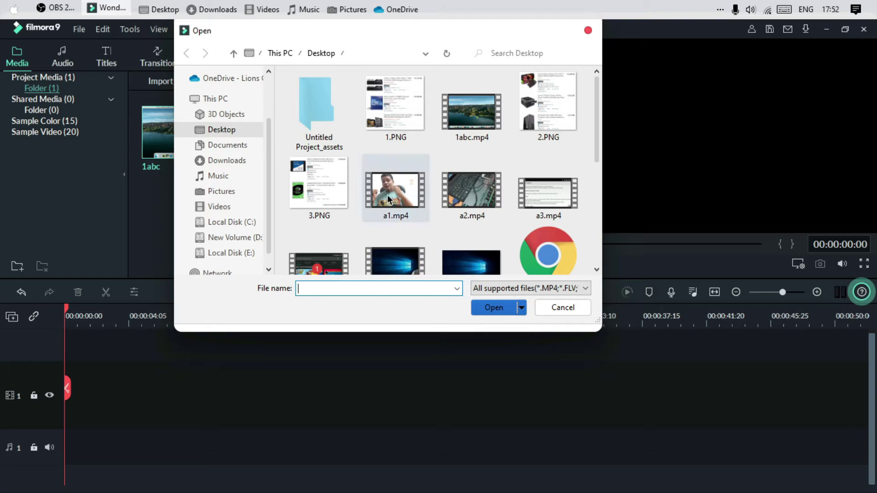
click(493, 308)
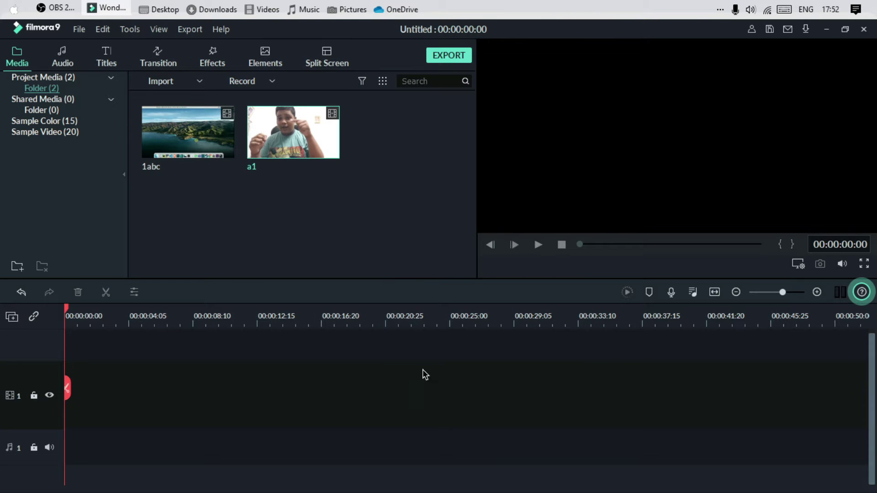
click(200, 83)
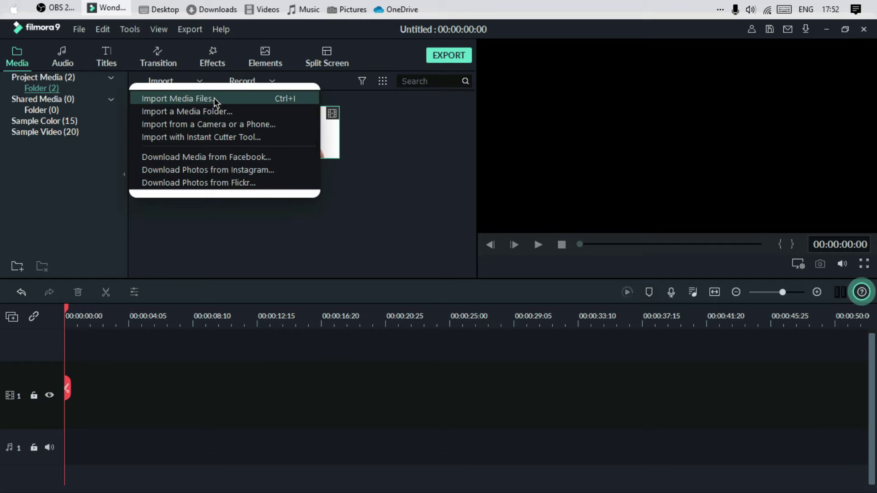
click(214, 99)
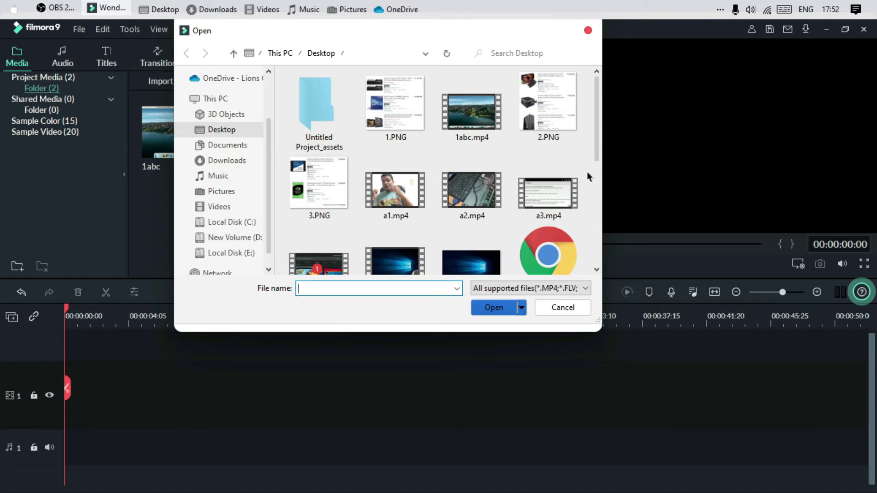
drag(598, 154, 605, 268)
click(385, 252)
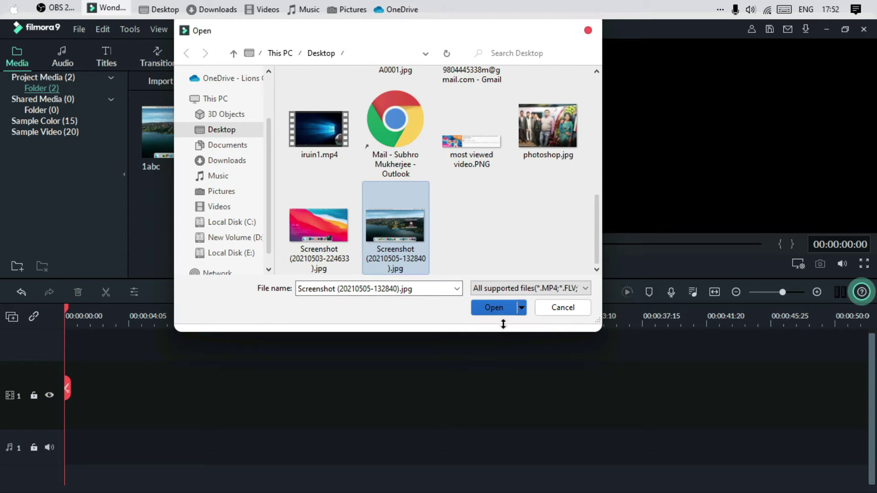
click(497, 308)
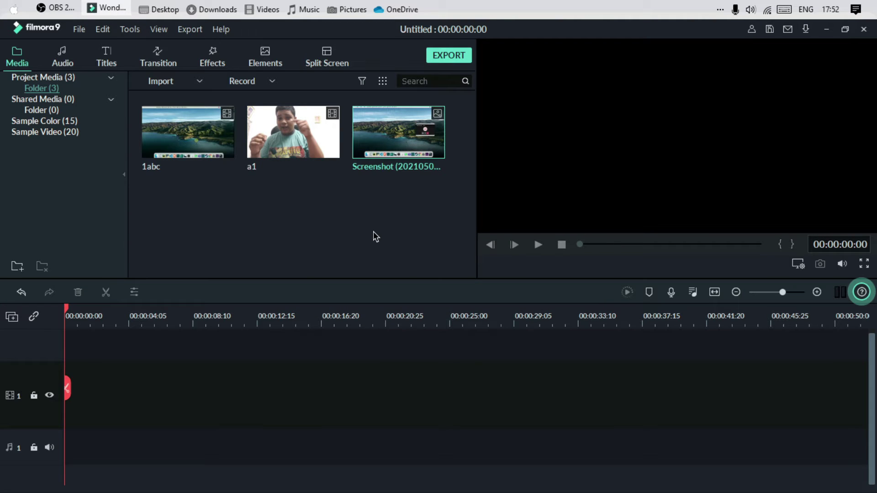
Step: Place the 1abc clip at the start of video track 1 and match the project settings to the media, 1280 x 720 30fps
mouse_move(188, 142)
drag(188, 137, 64, 380)
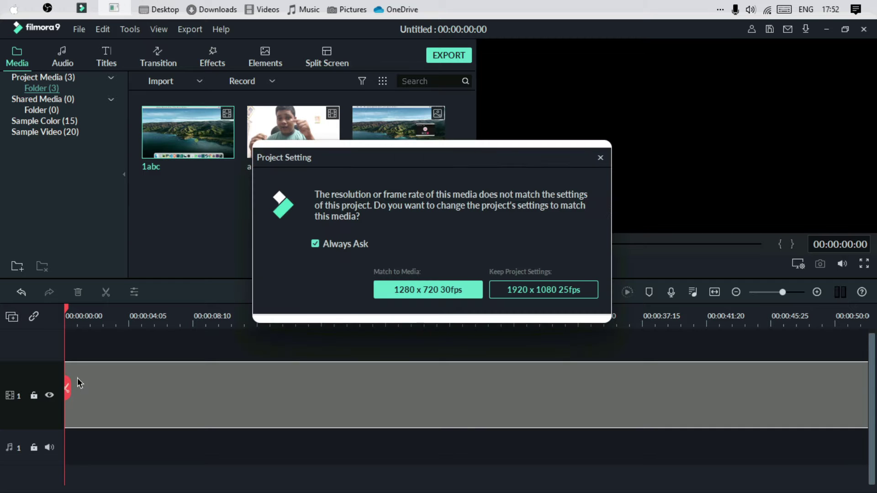
click(425, 290)
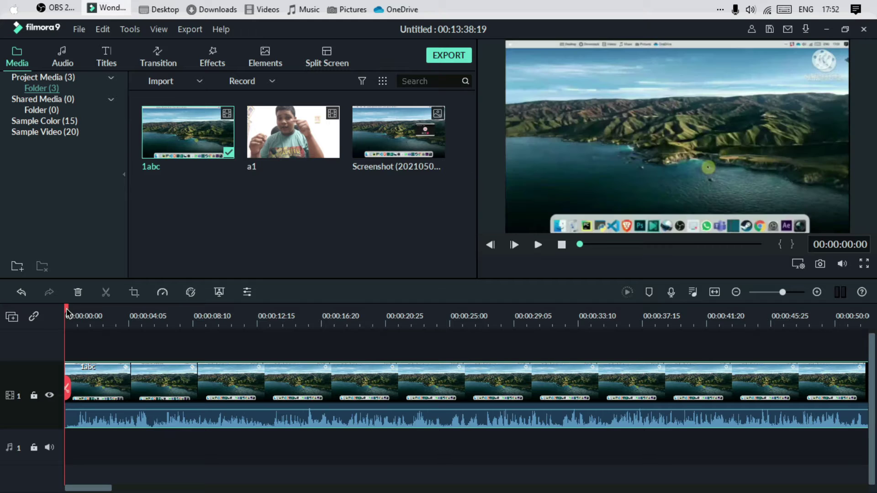
Step: Split the 1abc clip on the timeline at 00:06:37:24
drag(70, 307, 149, 308)
drag(233, 312, 327, 321)
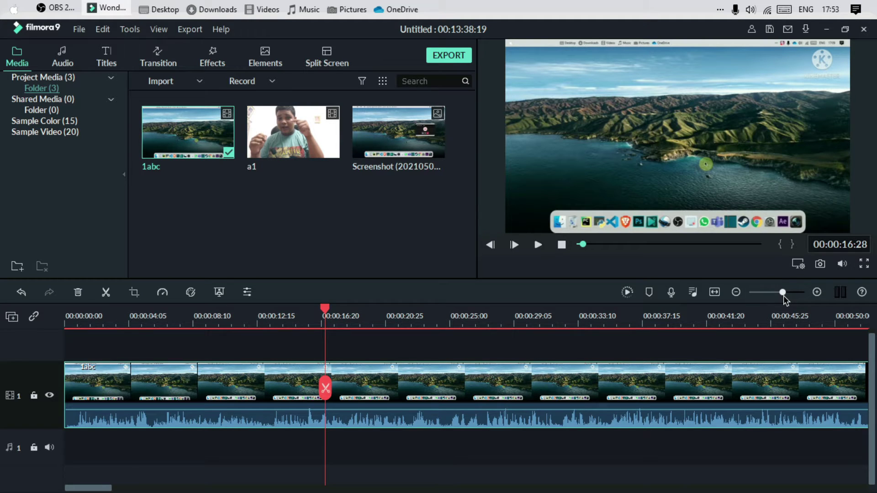
drag(783, 299, 773, 303)
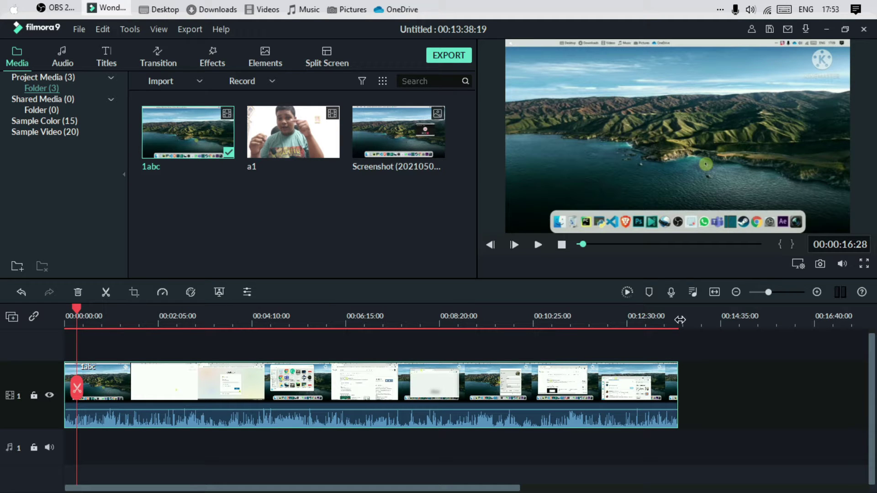
click(774, 294)
drag(773, 298, 768, 297)
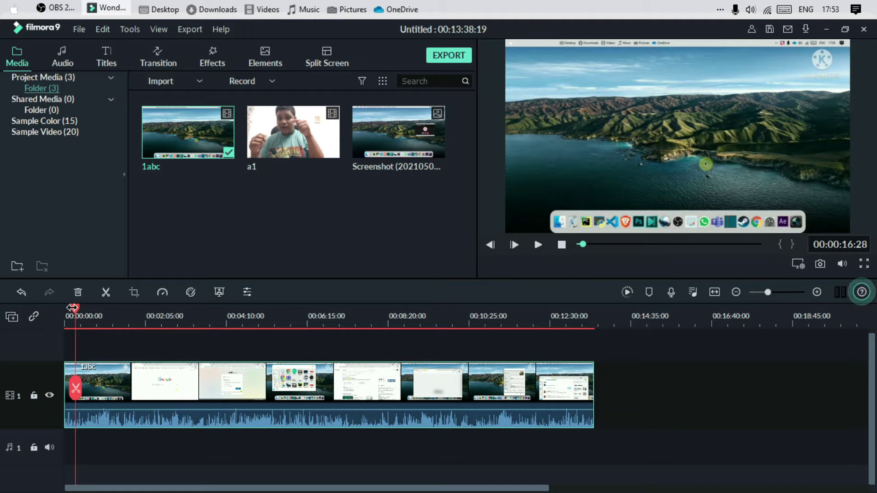
drag(75, 309, 326, 340)
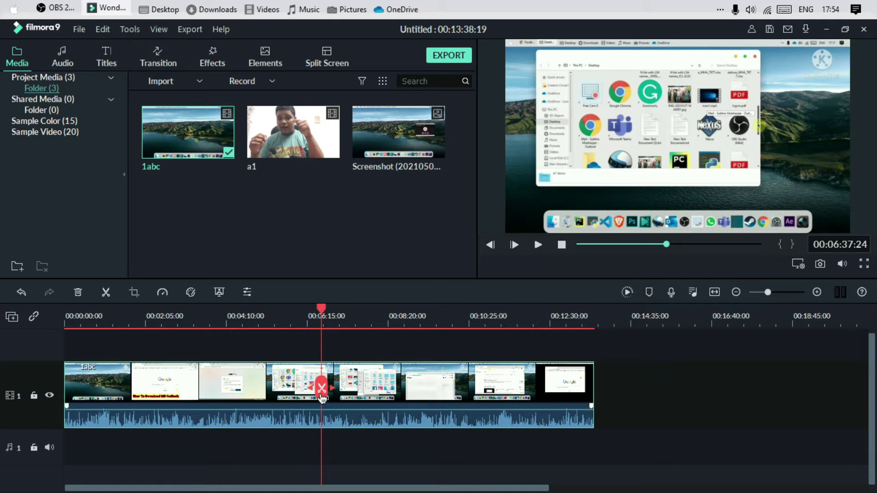
click(321, 389)
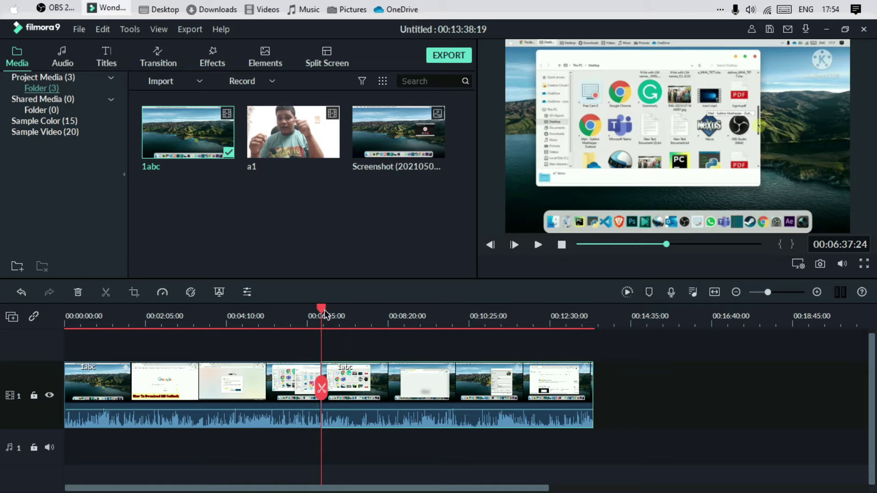
Step: Split the second 1abc segment at 00:07:53:06 and delete the short piece between the two cuts
drag(322, 311, 370, 316)
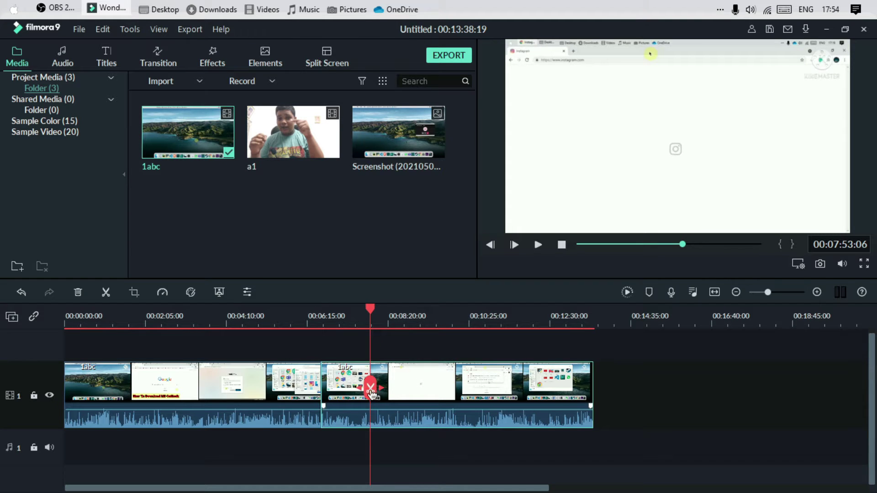
click(370, 390)
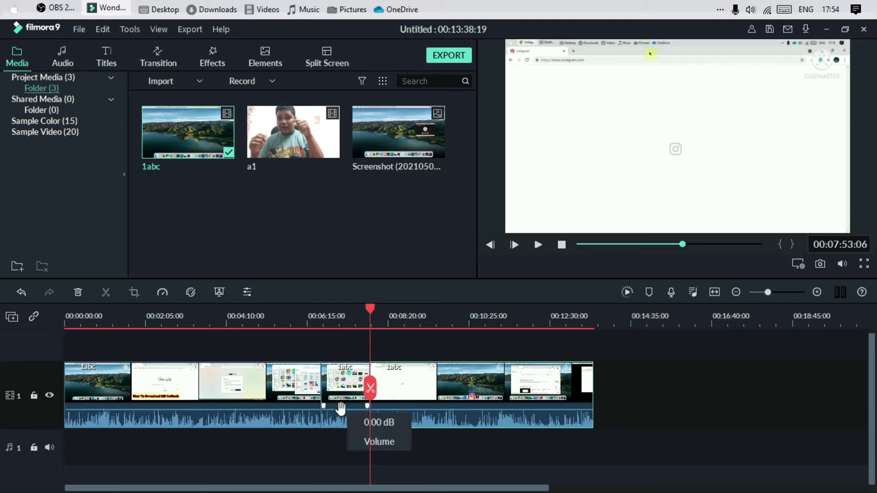
mouse_move(340, 408)
mouse_down()
mouse_move(353, 407)
mouse_move(308, 401)
mouse_move(349, 403)
mouse_up()
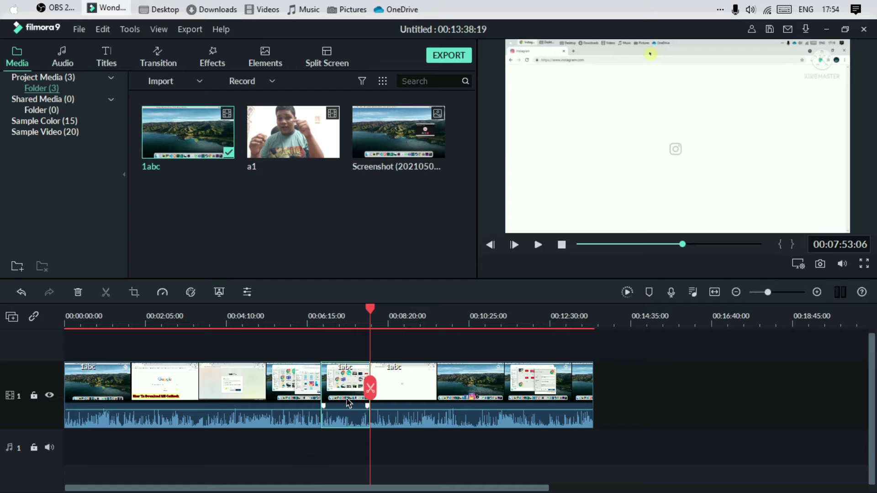
right_click(349, 403)
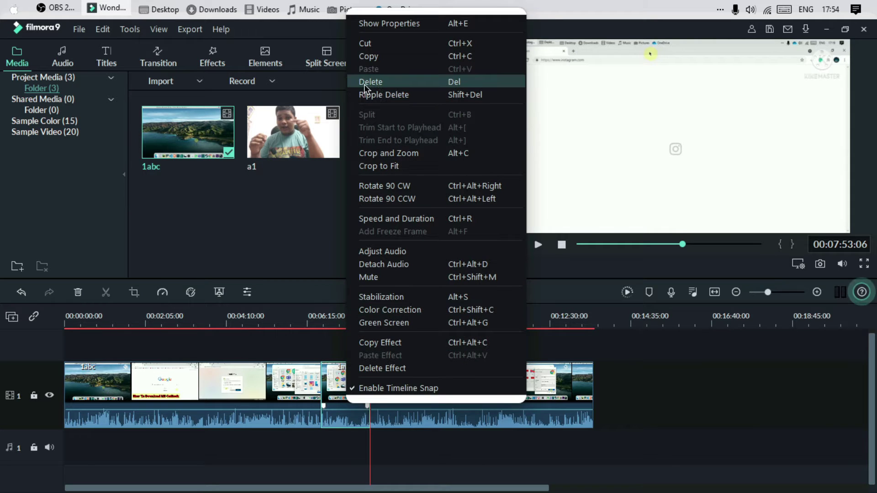
click(450, 87)
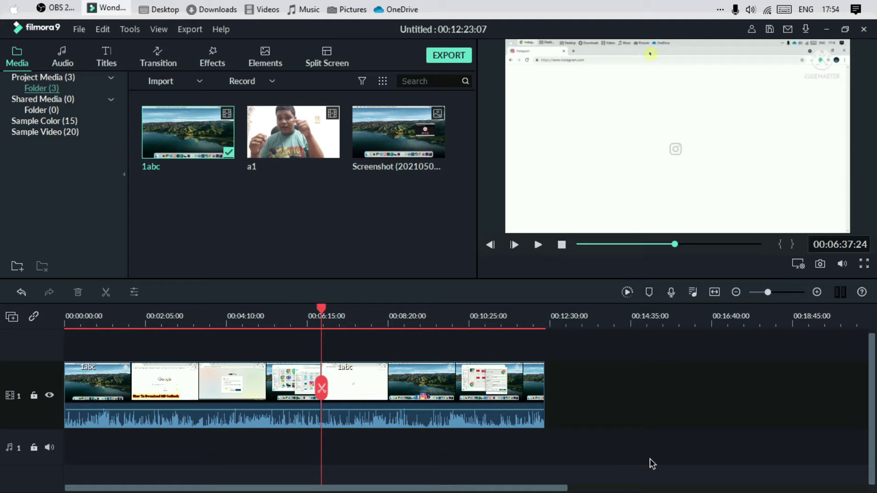
Step: Try moving the second 1abc segment further along the track, then return it against the end of the first segment
drag(367, 375, 616, 369)
drag(657, 390, 428, 397)
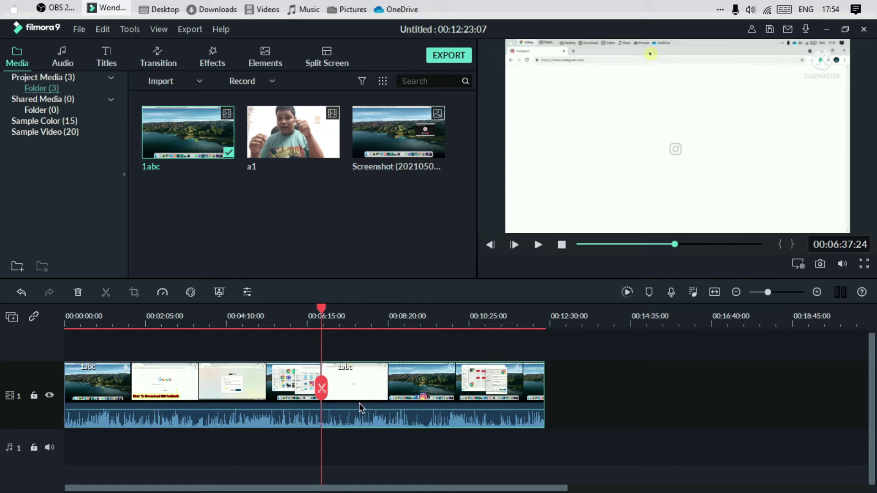
Step: Split the second 1abc segment at 00:07:55:05 and again at 00:10:50:23
drag(322, 310, 372, 312)
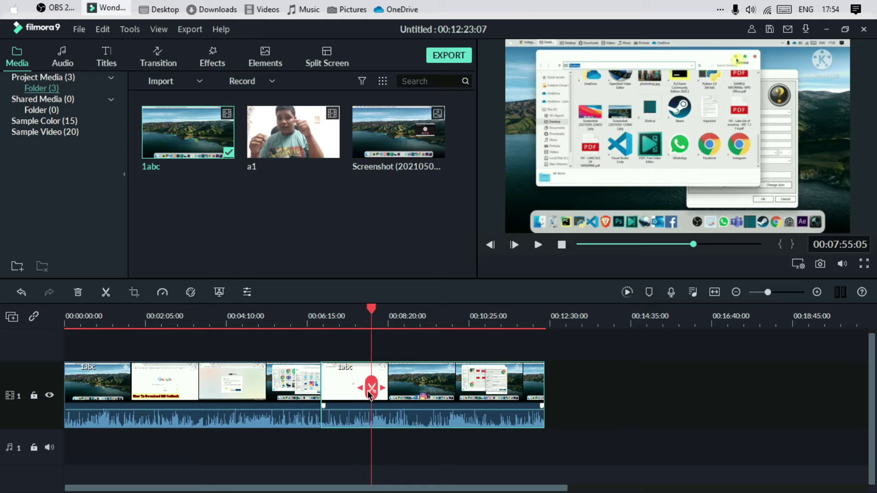
click(370, 391)
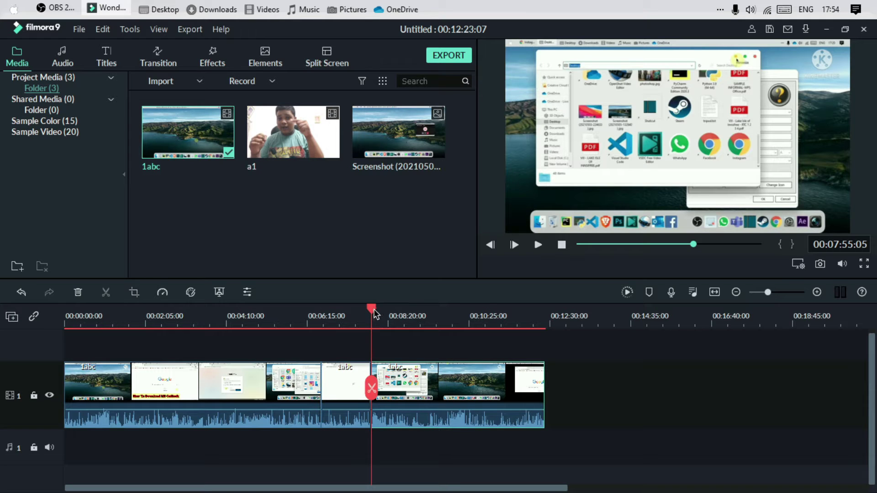
drag(374, 315, 484, 314)
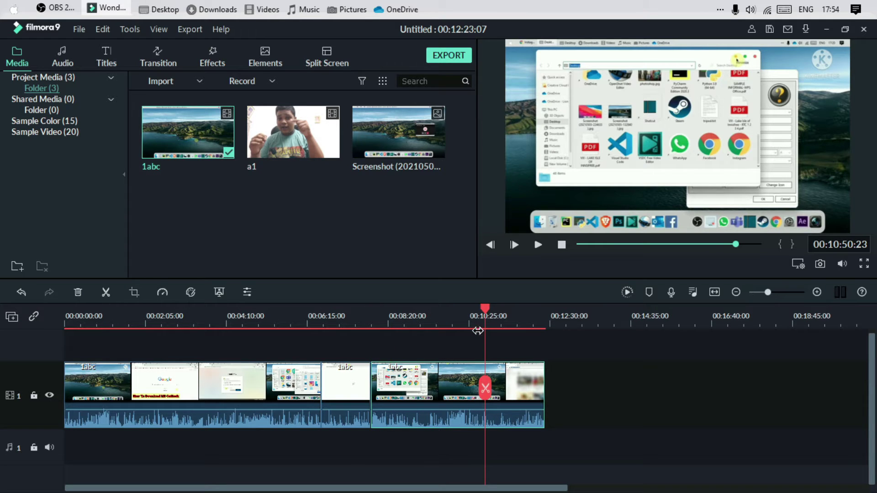
click(482, 390)
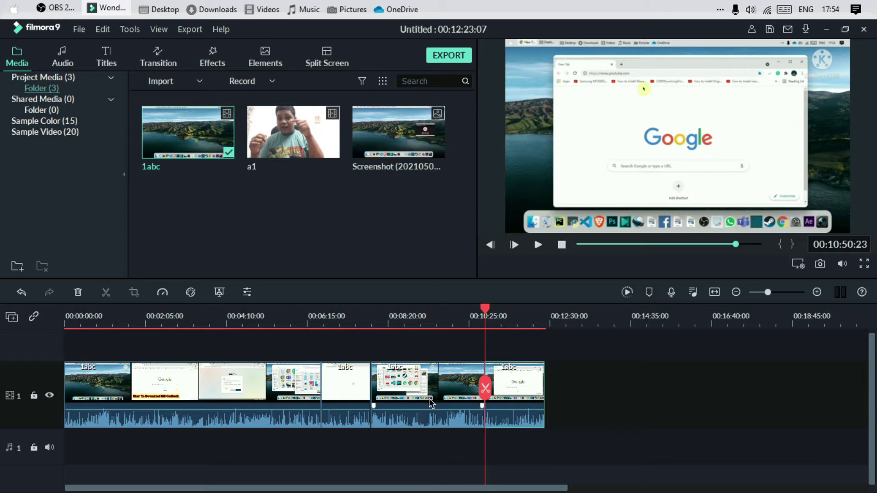
Step: Shift the last 1abc segment to start at about 15 minutes and the preceding one at about 9:53, and place the playhead at 00:09:06:18
drag(525, 394, 685, 396)
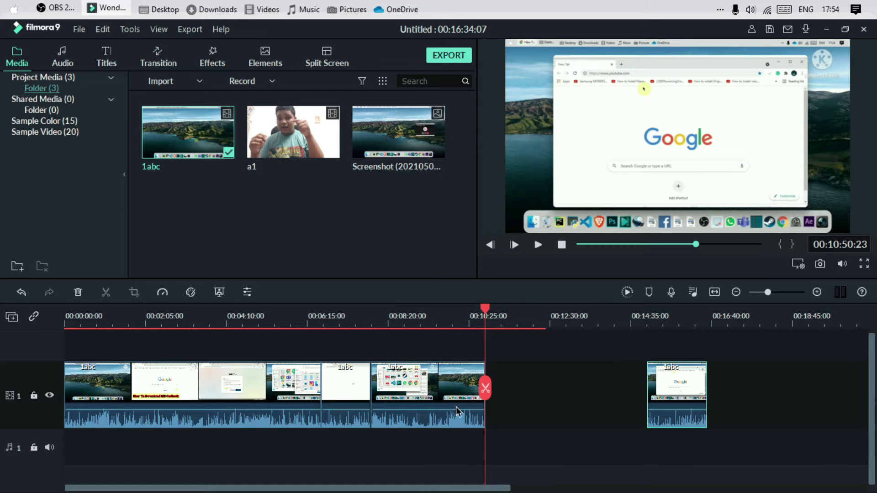
drag(456, 410, 523, 398)
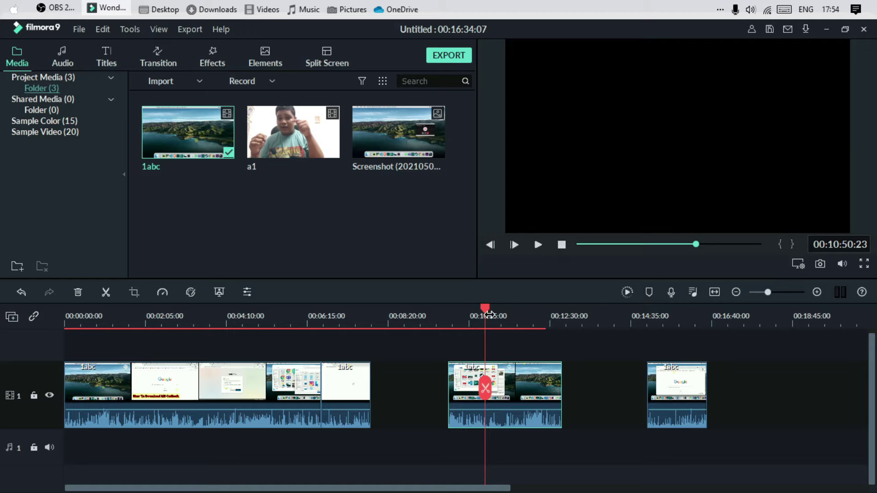
drag(487, 314, 418, 316)
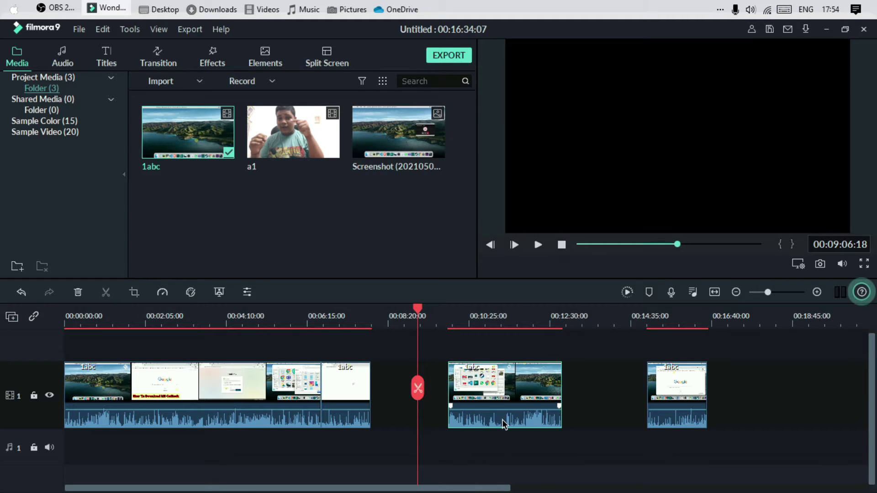
Step: Detach the audio from the middle 1abc segment and delete the detached audio with its gap
right_click(507, 387)
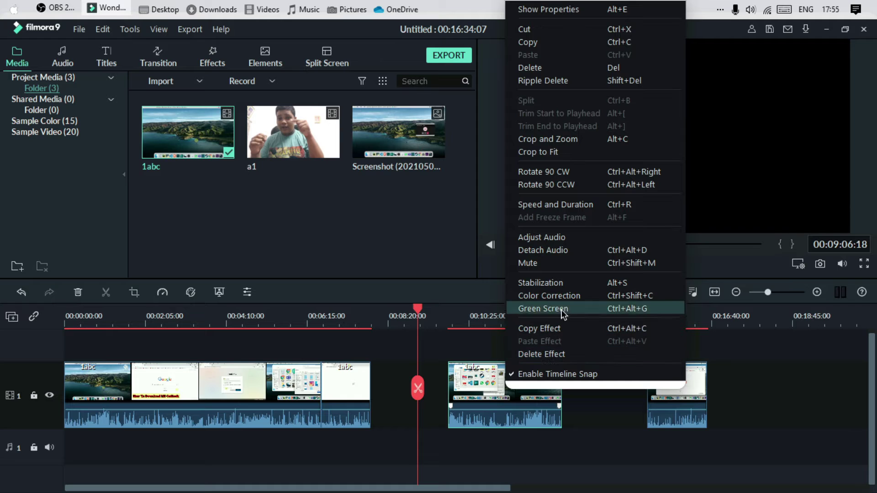
click(613, 249)
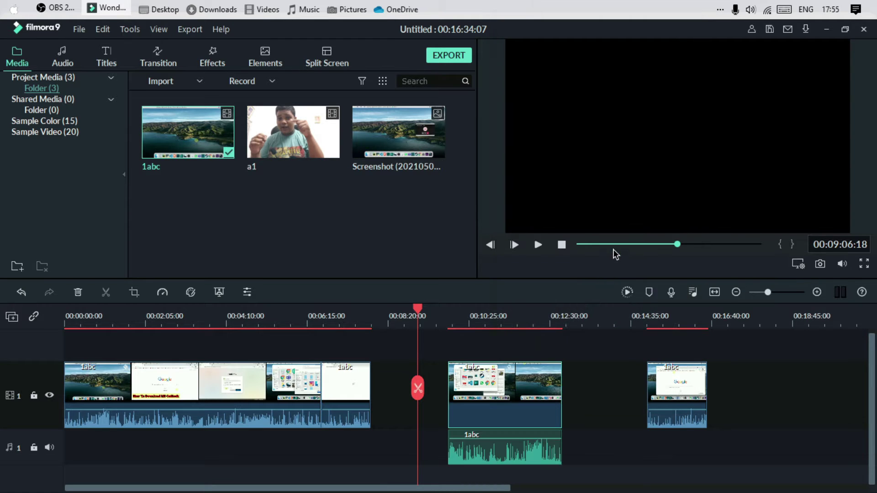
mouse_move(521, 443)
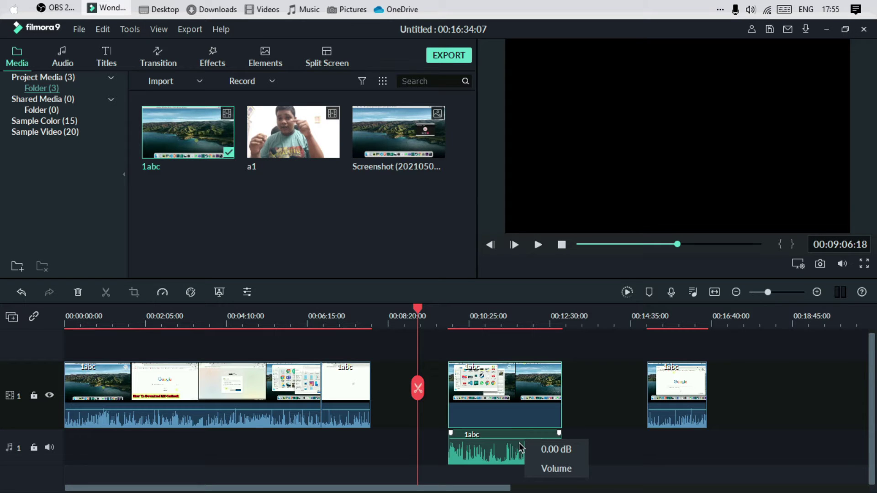
right_click(489, 443)
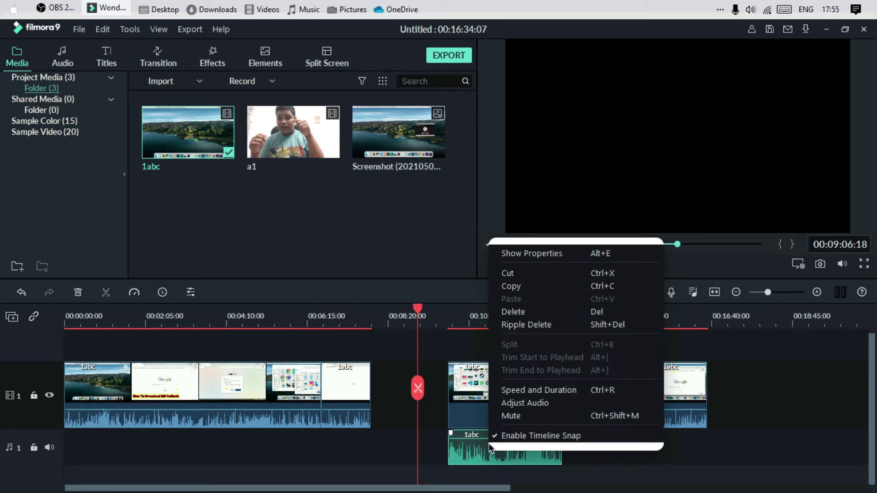
click(596, 312)
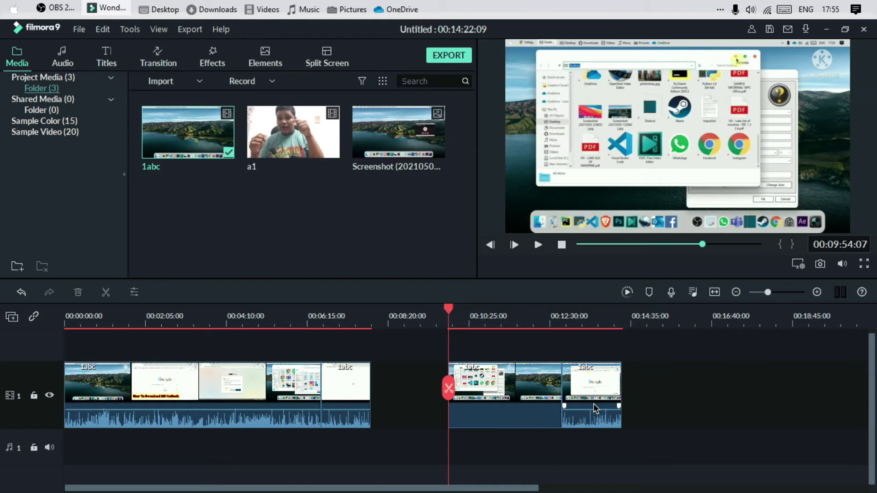
Step: Close the gaps before the silent 1abc segment and the last one, and preview the silent segment from about 00:08:36
drag(480, 392, 403, 389)
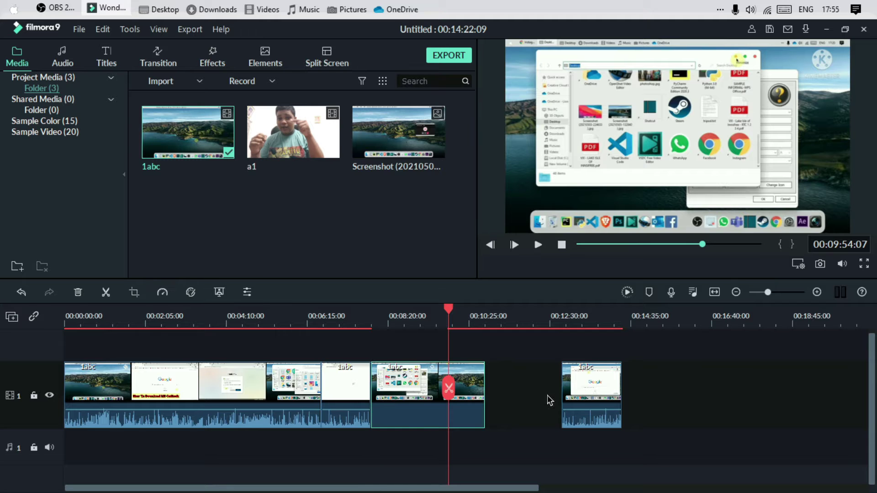
drag(585, 396, 503, 402)
drag(447, 327, 399, 326)
click(543, 246)
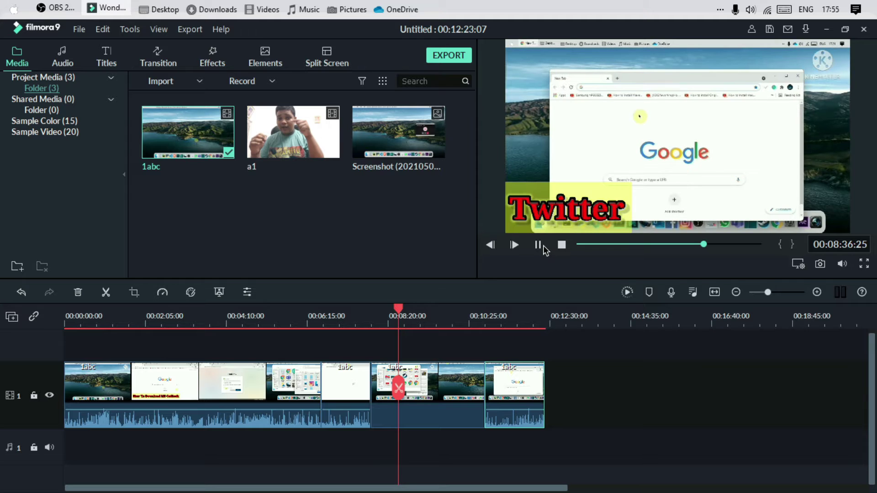
click(543, 245)
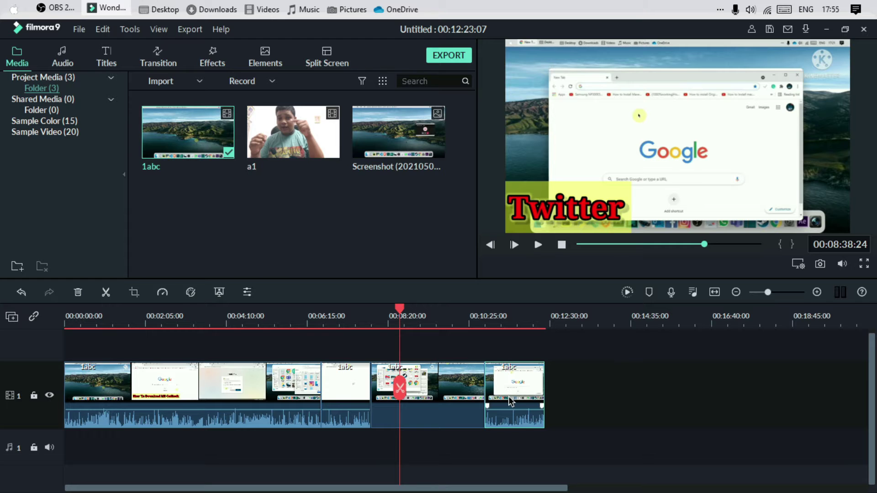
Step: Place the playhead at 00:12:02:06 and lower the last 1abc segment's volume to about -5 dB in its audio settings
drag(398, 315, 532, 315)
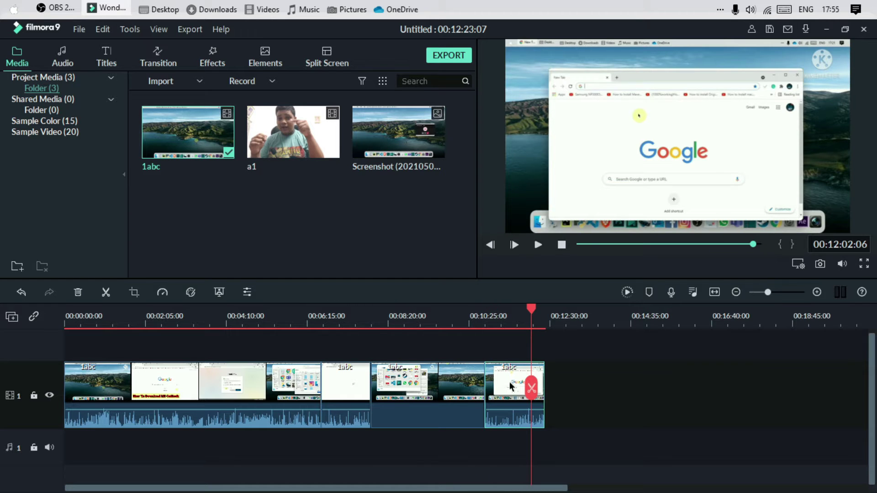
right_click(498, 392)
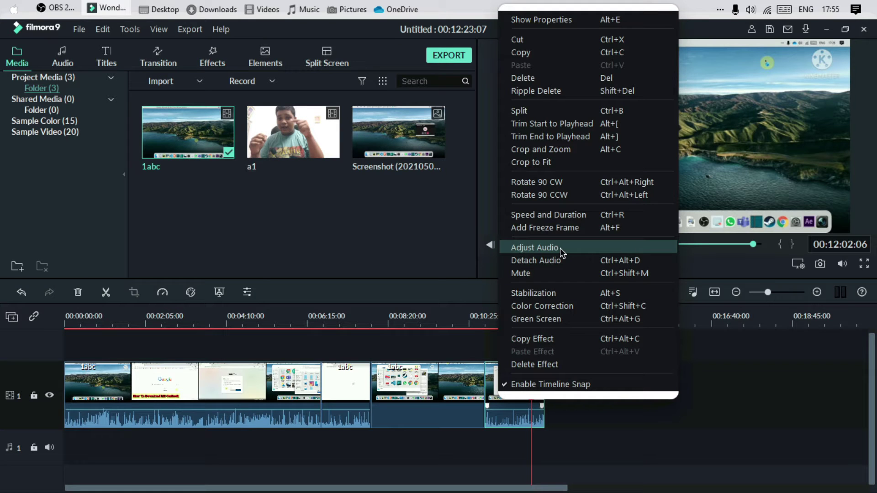
click(535, 247)
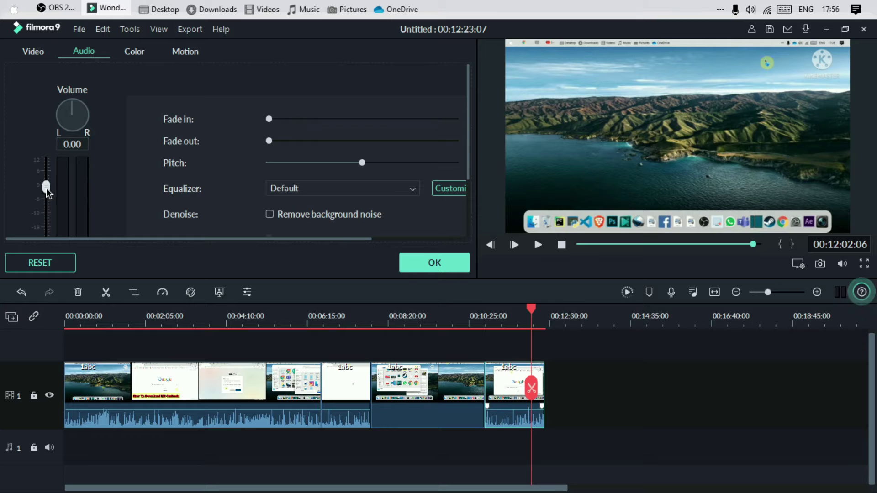
mouse_move(45, 188)
mouse_down()
mouse_move(45, 169)
mouse_move(45, 229)
mouse_move(48, 187)
mouse_move(48, 199)
mouse_up()
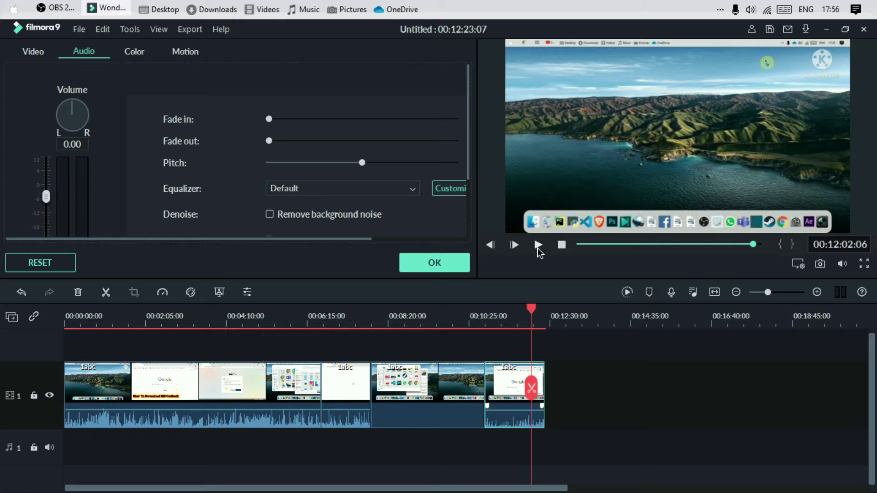
Step: Enable background noise removal for the last 1abc segment at about Mid strength and apply the audio settings
drag(469, 115, 467, 137)
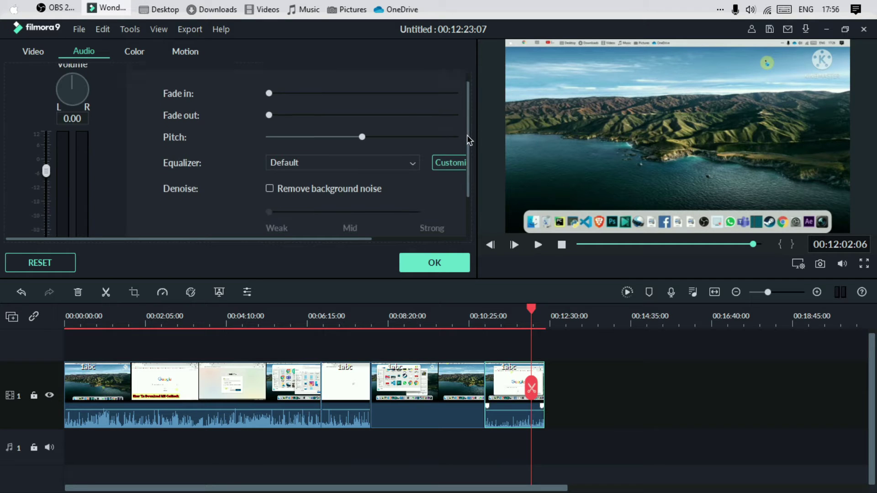
click(269, 179)
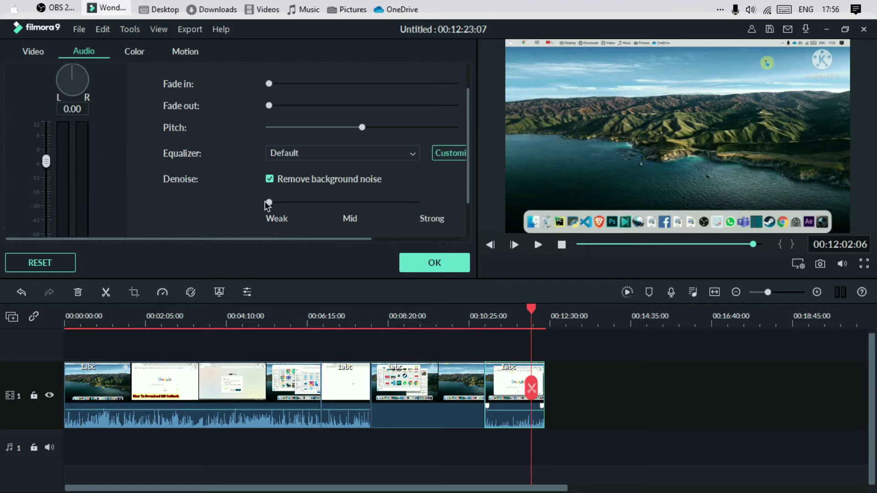
drag(269, 204, 353, 207)
drag(416, 202, 273, 202)
drag(269, 202, 342, 206)
click(423, 264)
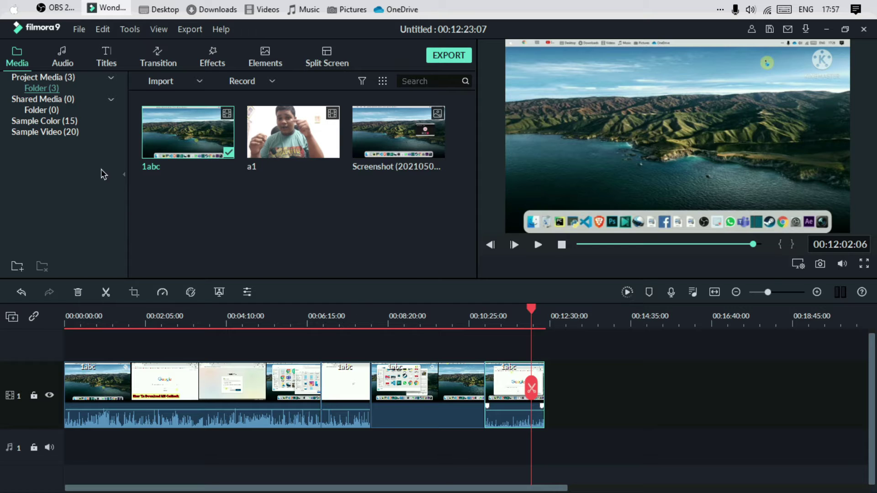
Step: Import the audio file INSTRUMENTAL_videoplayback (5)_1613456051250.mp3 from the desktop folder on Local Disk (E:)
click(204, 85)
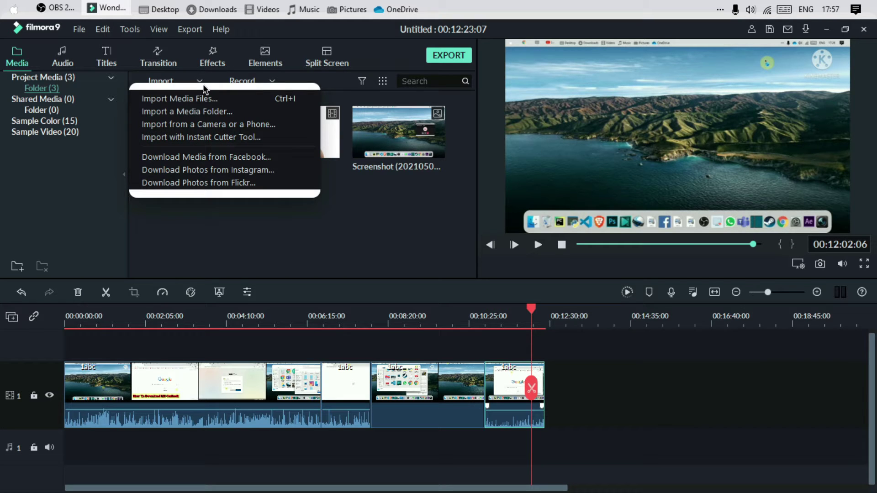
click(247, 96)
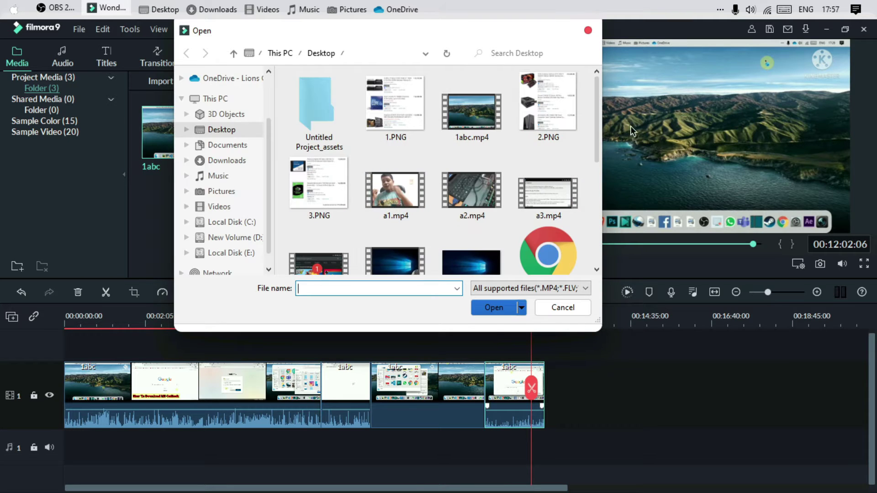
drag(594, 126, 601, 256)
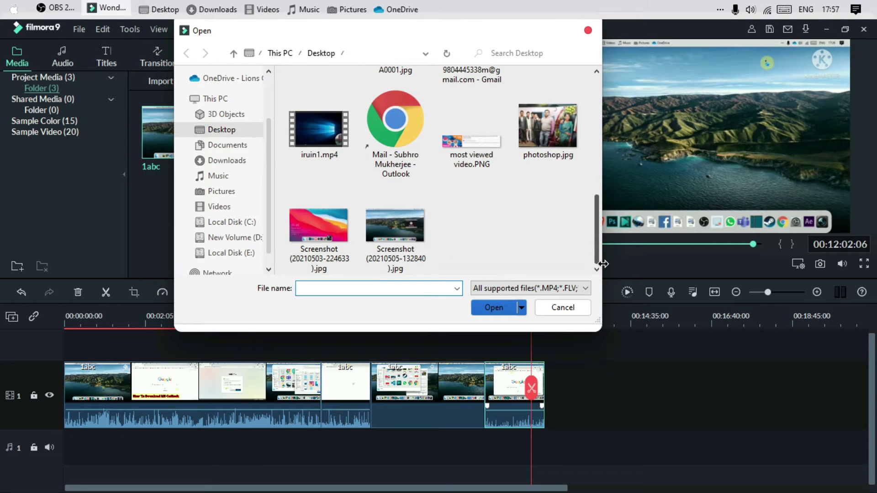
click(231, 179)
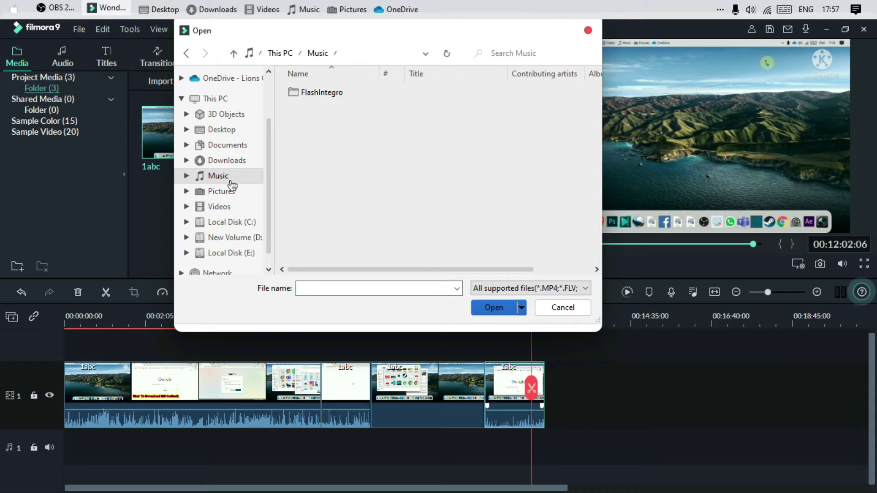
double_click(341, 91)
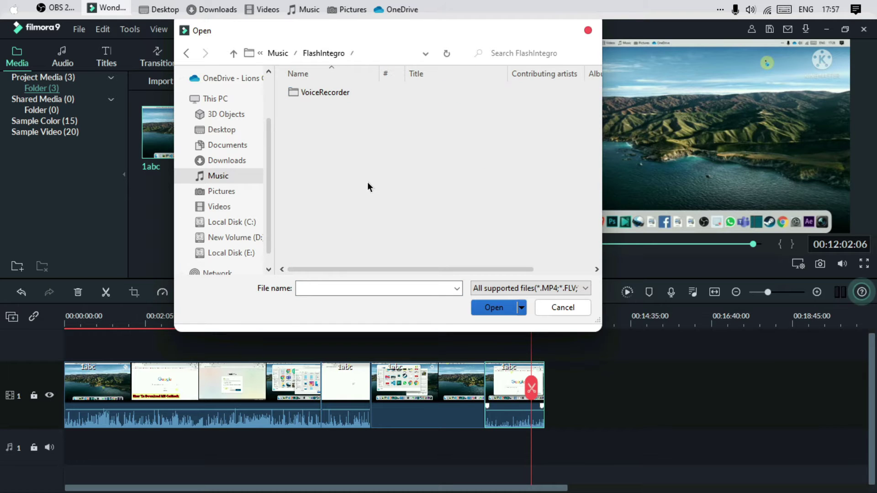
double_click(357, 94)
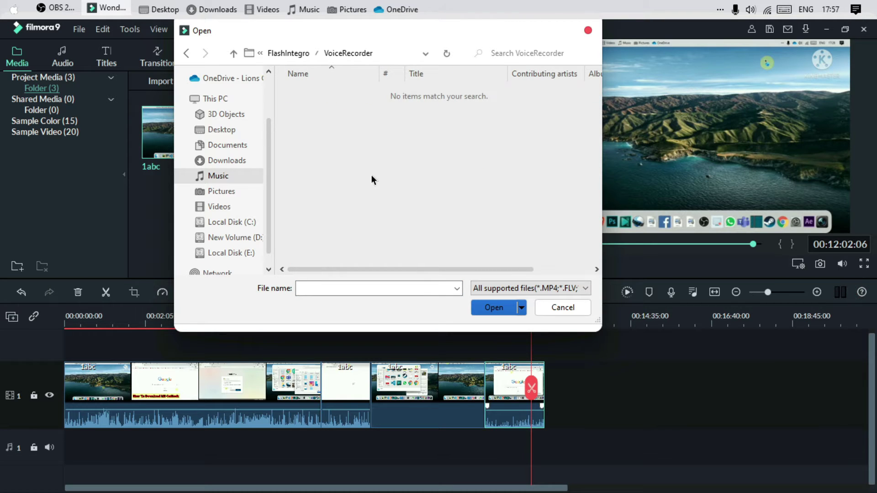
click(231, 195)
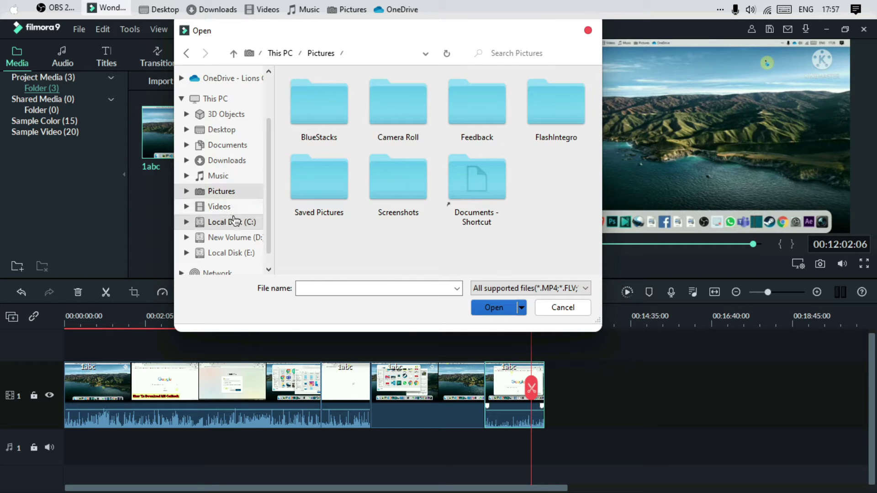
click(235, 242)
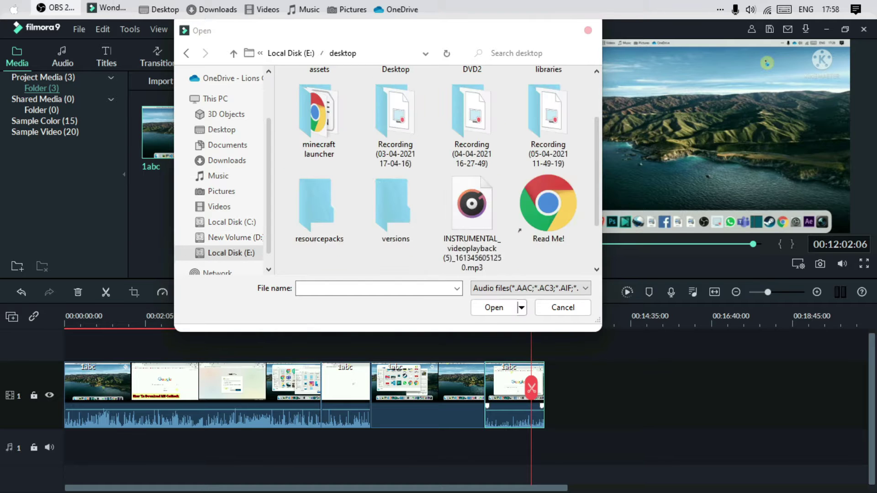
drag(446, 31, 436, 41)
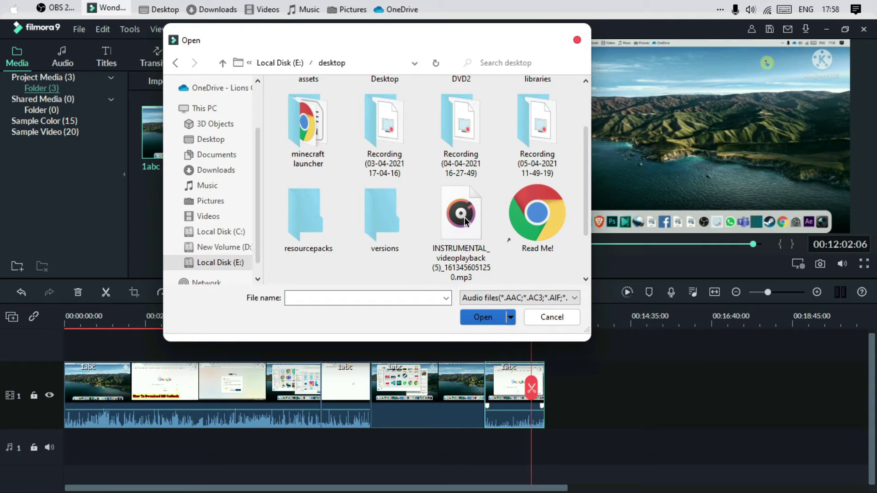
click(465, 219)
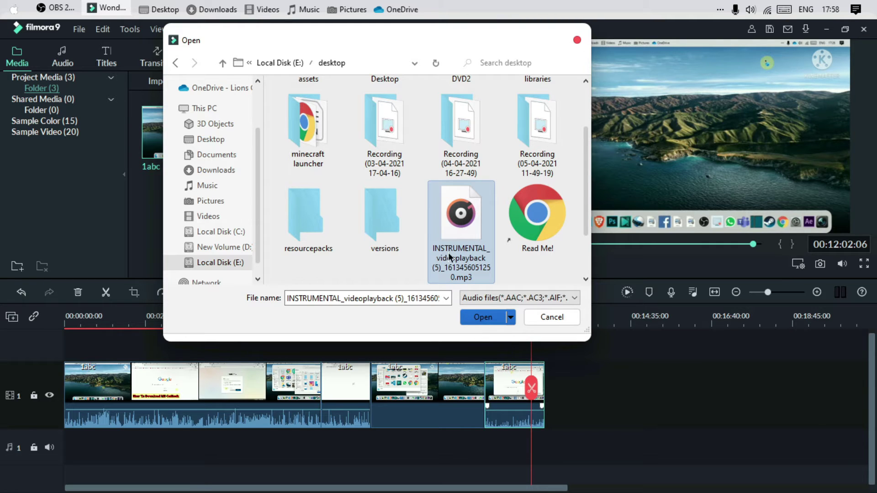
click(487, 322)
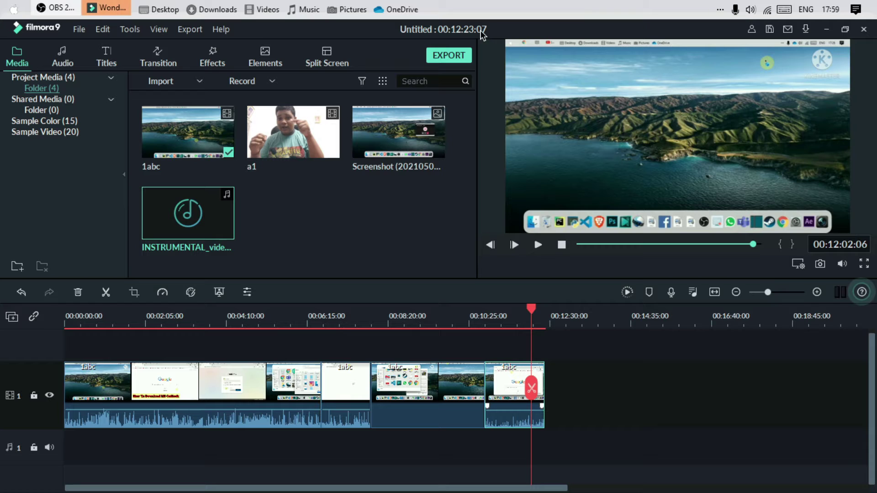
Step: Place the INSTRUMENTAL_videoplayback clip on audio track 1, starting under the beginning of the last 1abc segment
mouse_move(187, 219)
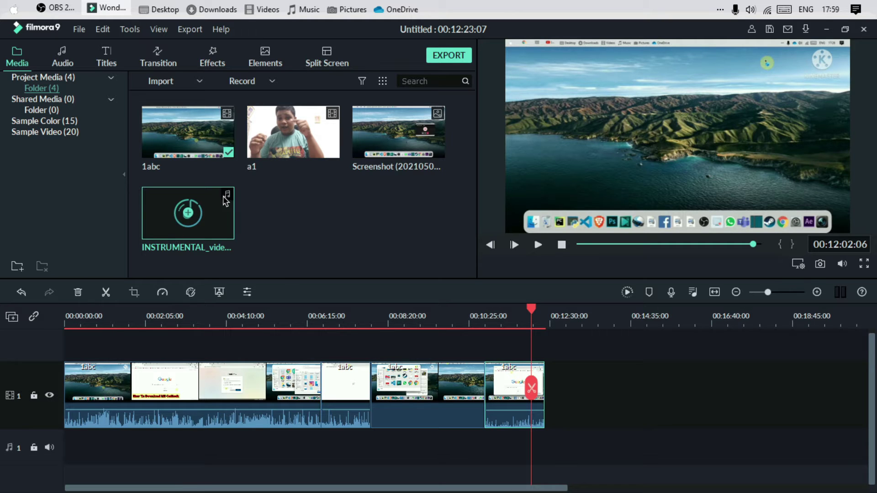
drag(251, 229, 493, 444)
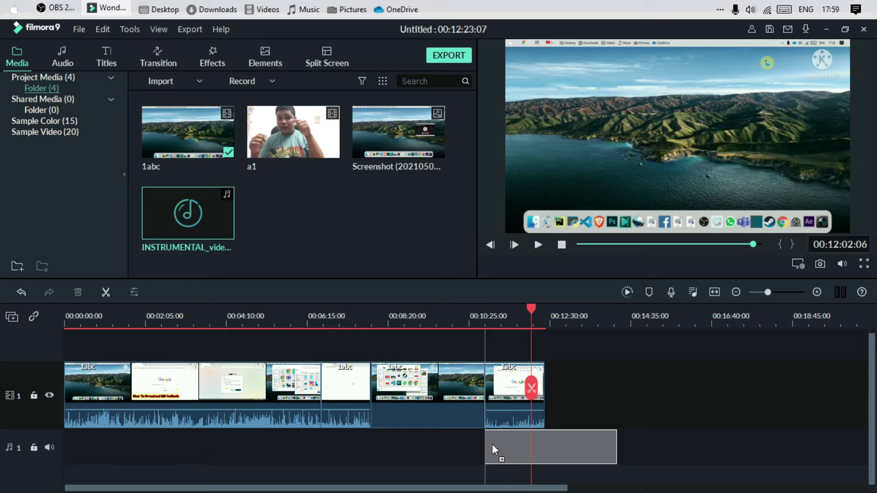
key(alt+Tab)
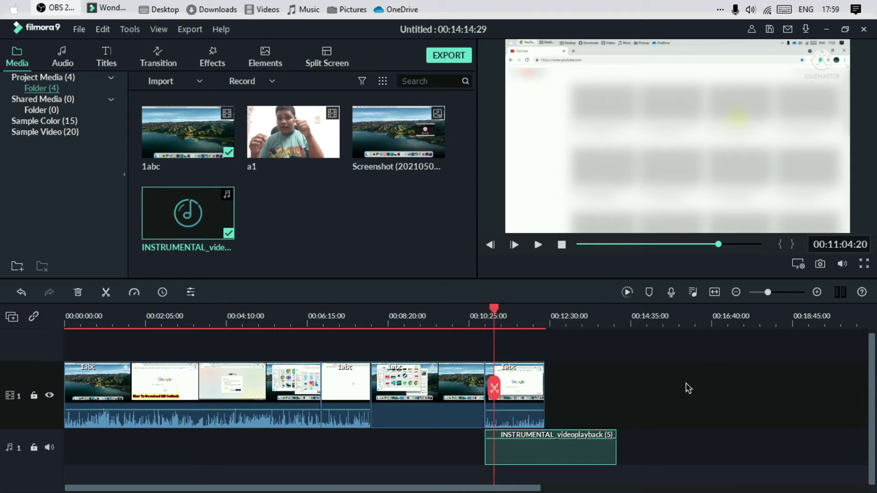
Step: Set the playhead to 00:10:42:25 and move the instrumental clip to start with the silent 1abc segment
click(493, 313)
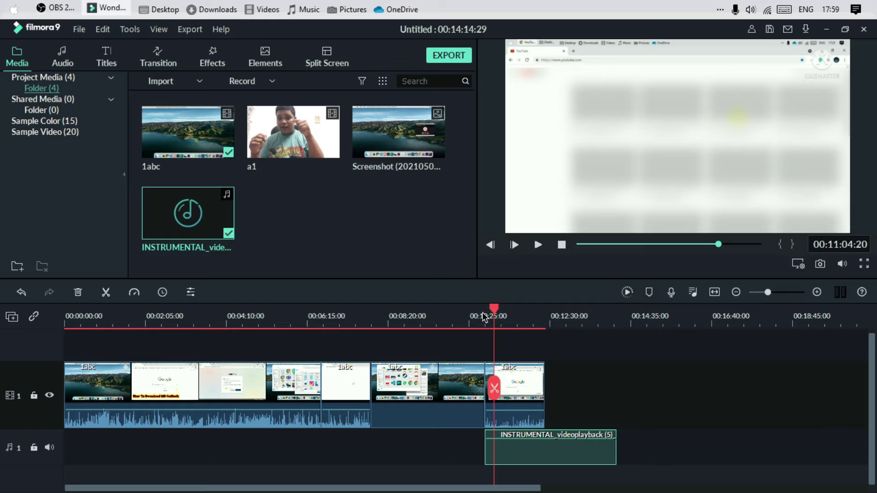
click(537, 455)
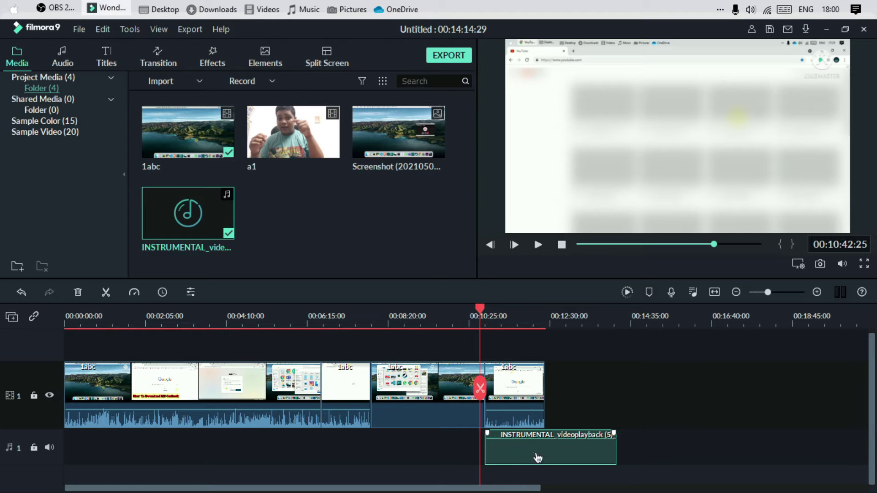
mouse_move(528, 438)
drag(540, 453, 429, 454)
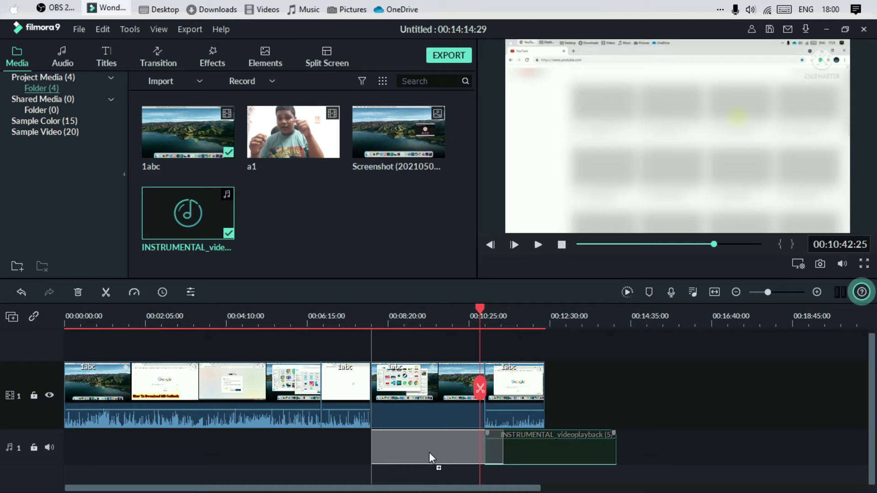
drag(429, 452, 428, 452)
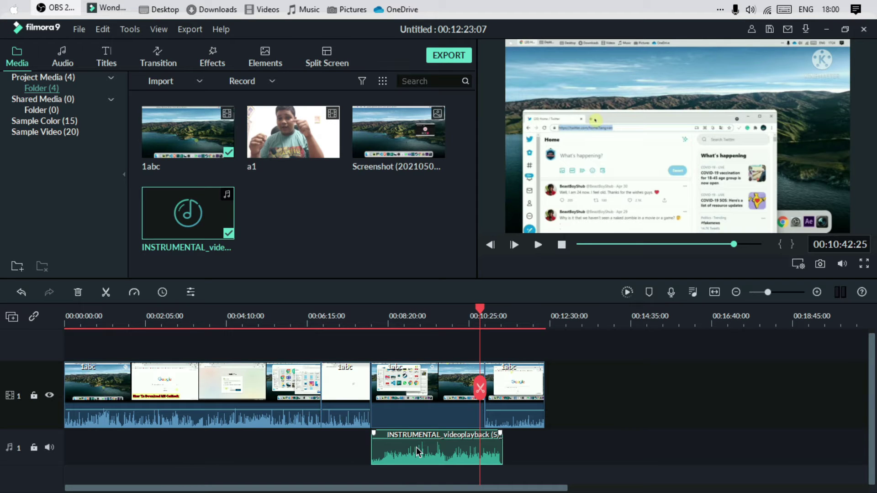
Step: Lower the volume of the INSTRUMENTAL_videoplayback clip on audio track 1 to about -10 dB
right_click(417, 451)
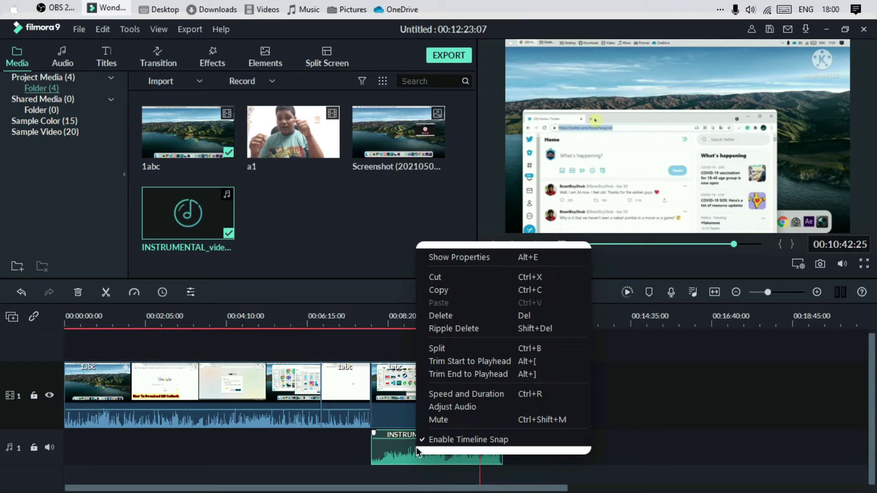
click(466, 408)
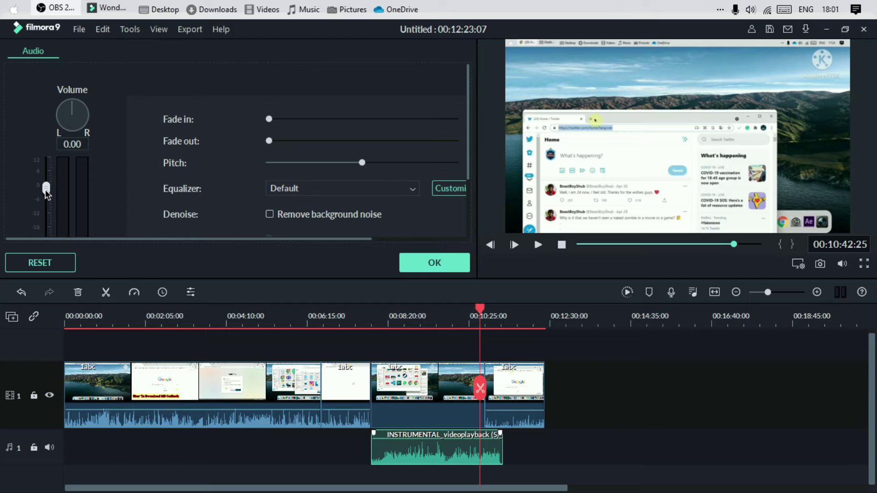
drag(45, 192, 48, 210)
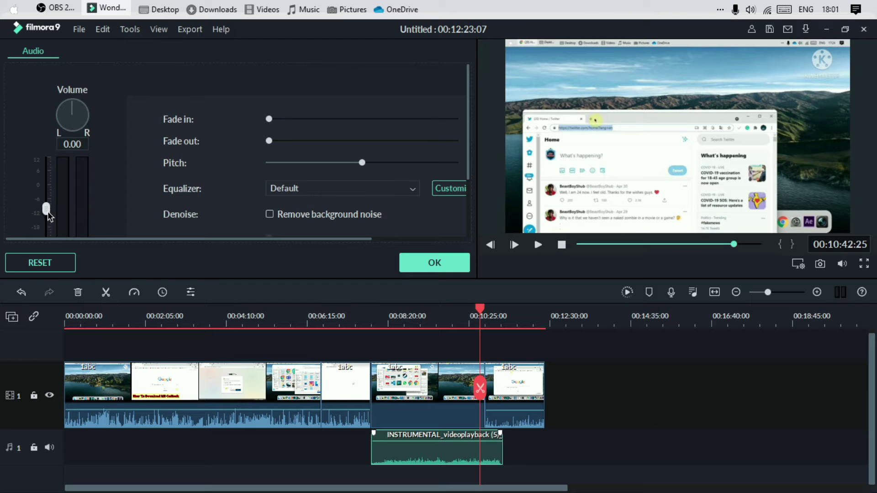
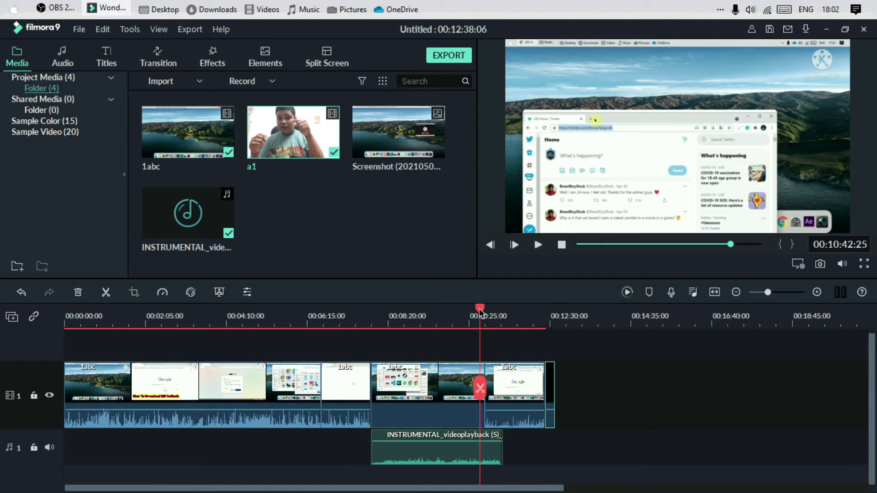
Step: Set the playhead to 00:12:24:01 and try to place the 3D transition Box Turn 1 at the cut before the a1 clip
drag(480, 310, 546, 319)
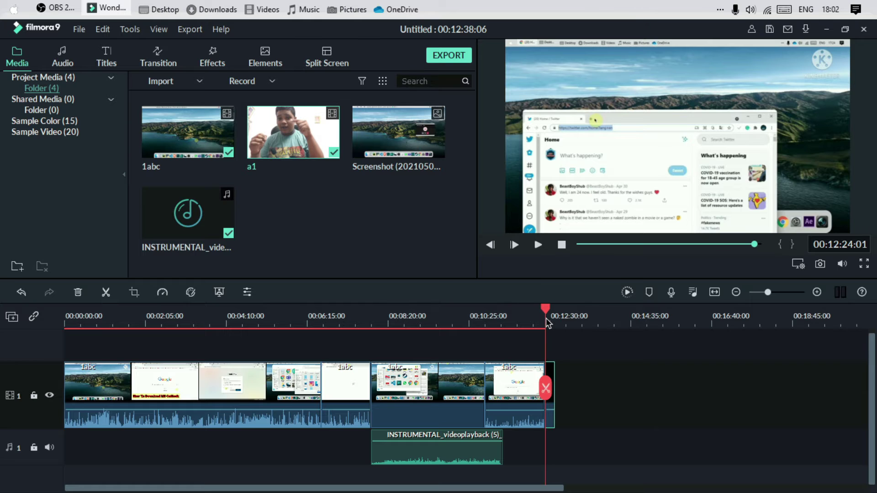
click(165, 67)
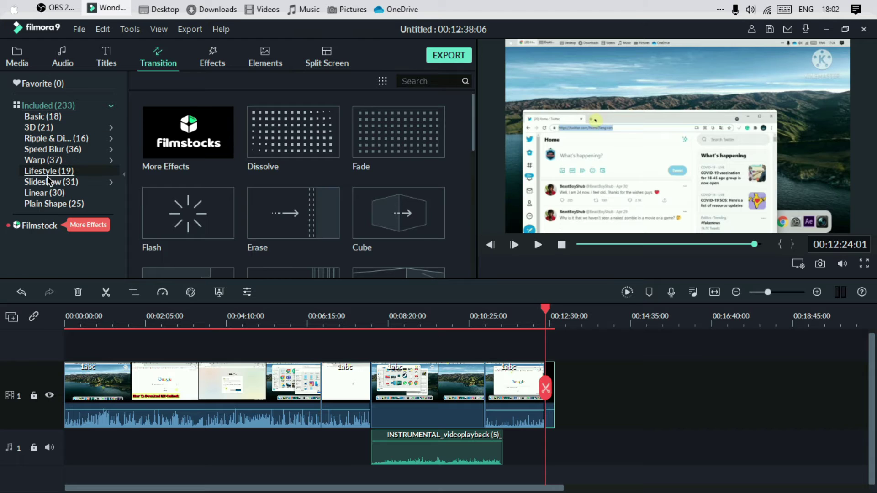
click(55, 127)
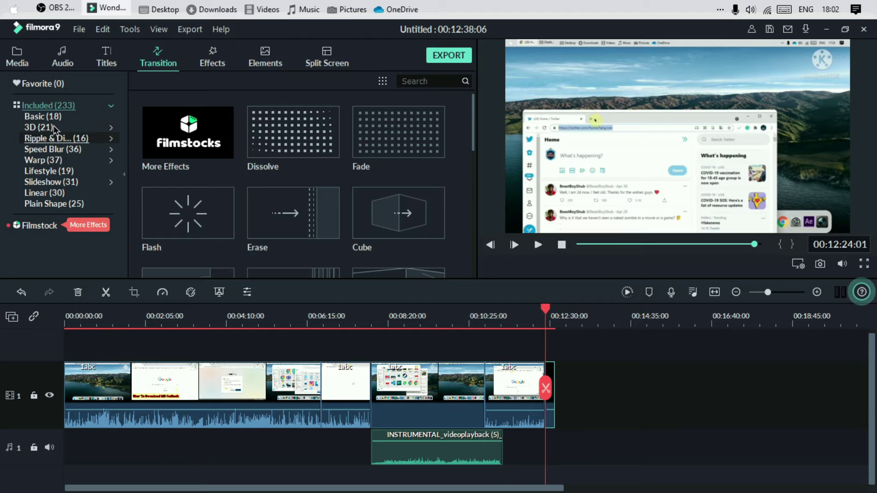
click(55, 138)
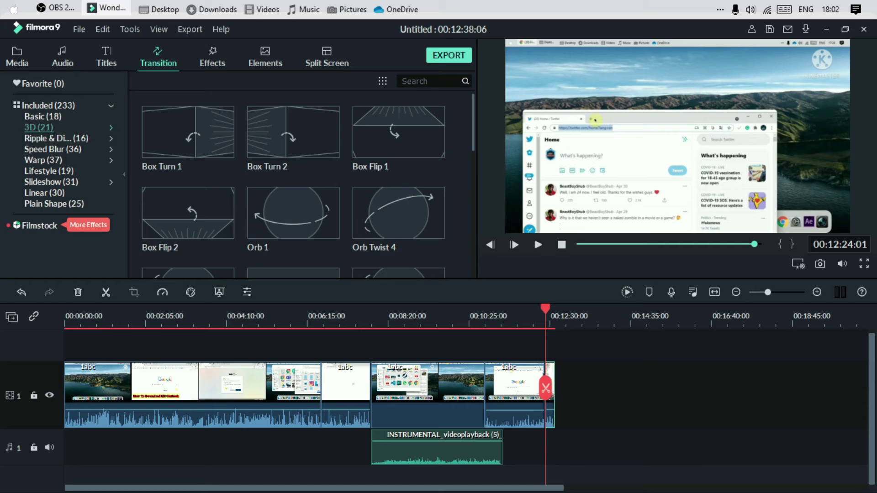
click(56, 8)
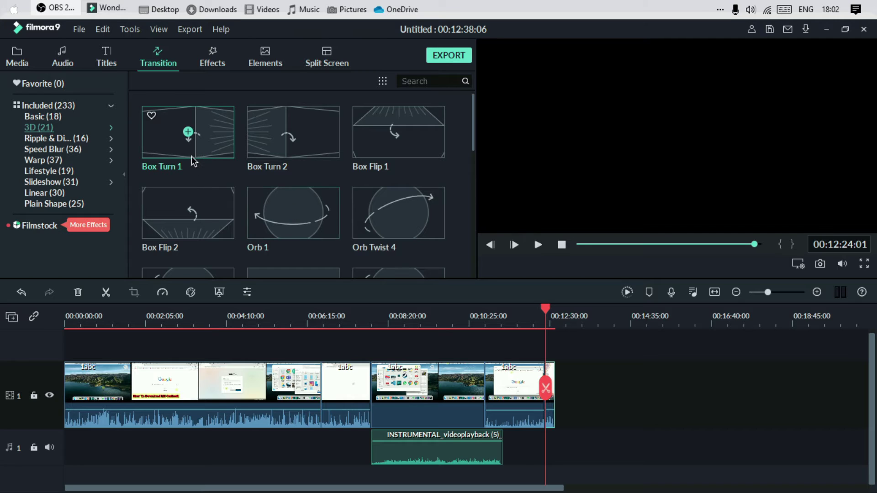
click(225, 118)
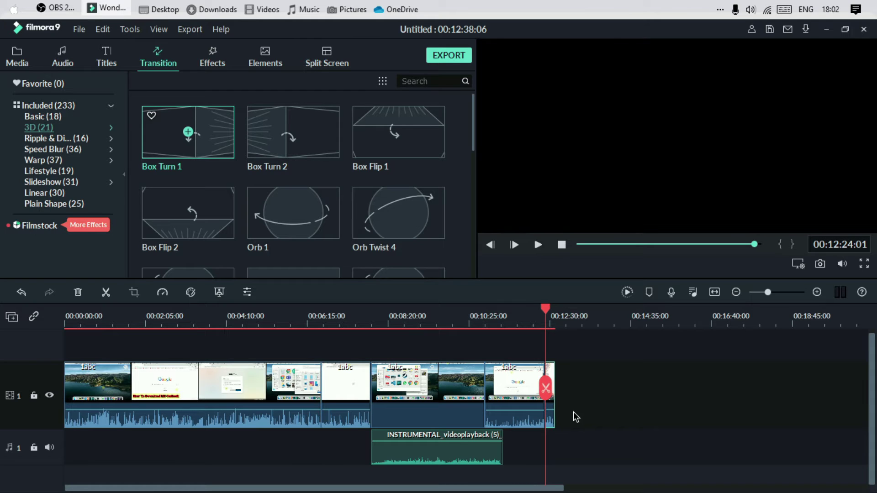
click(549, 400)
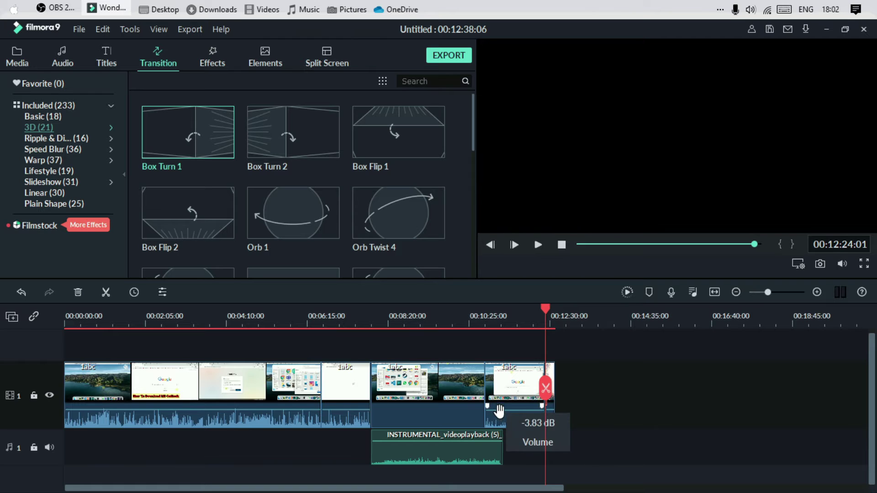
drag(219, 121, 546, 392)
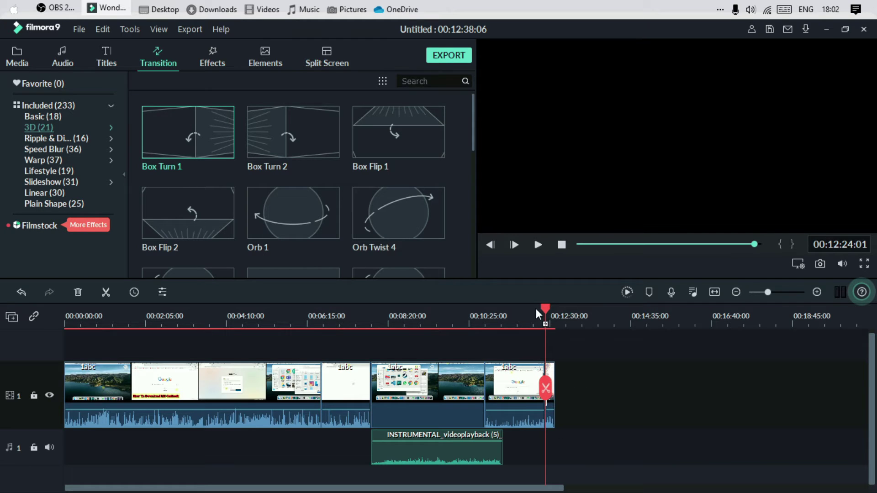
drag(546, 389, 545, 388)
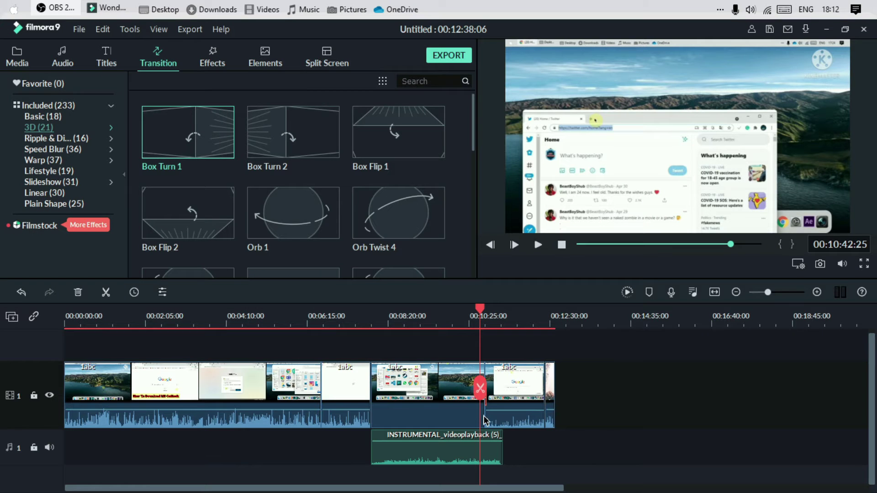
Step: Play back the cut between the silent 1abc segment and the last 1abc segment from 00:10:42:25
click(540, 246)
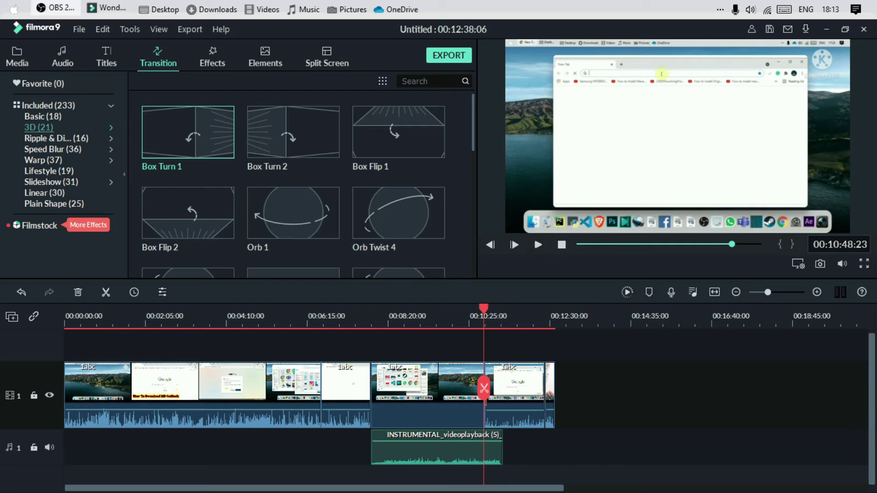
click(420, 30)
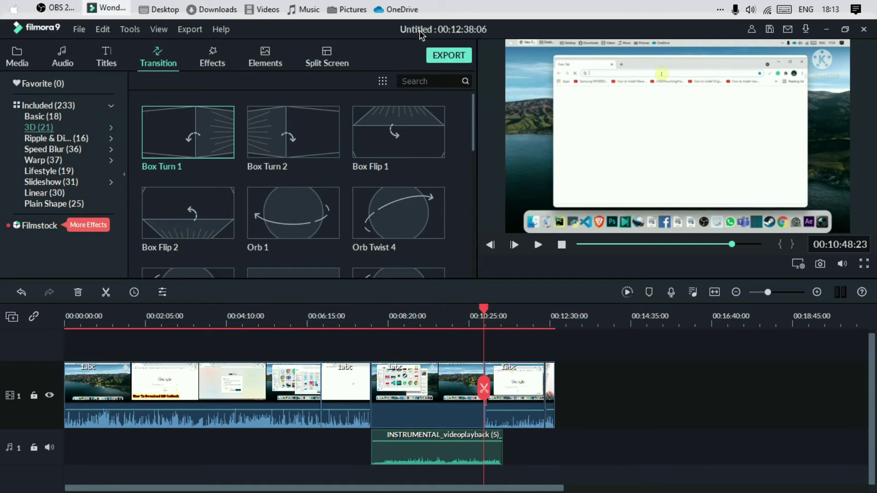
click(539, 245)
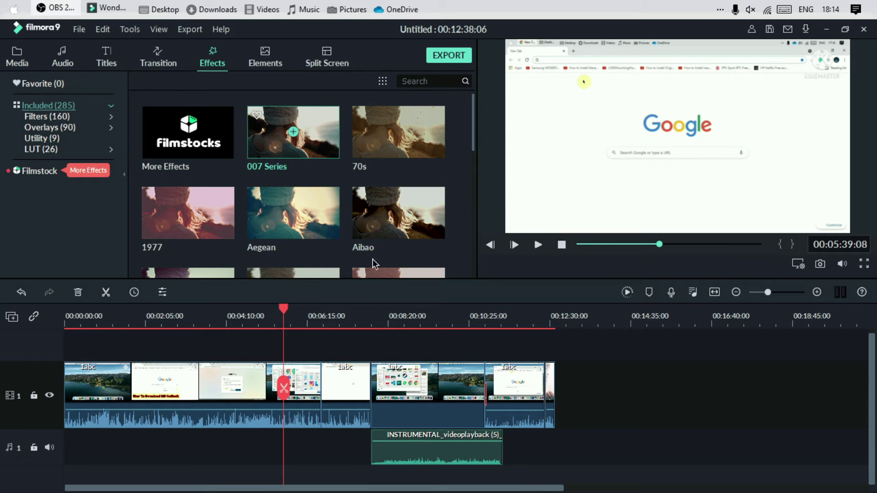
Step: Place the 007 Series effect on track 2 above the silent 1abc segment and play it back from 00:08:18:00
drag(394, 345, 393, 343)
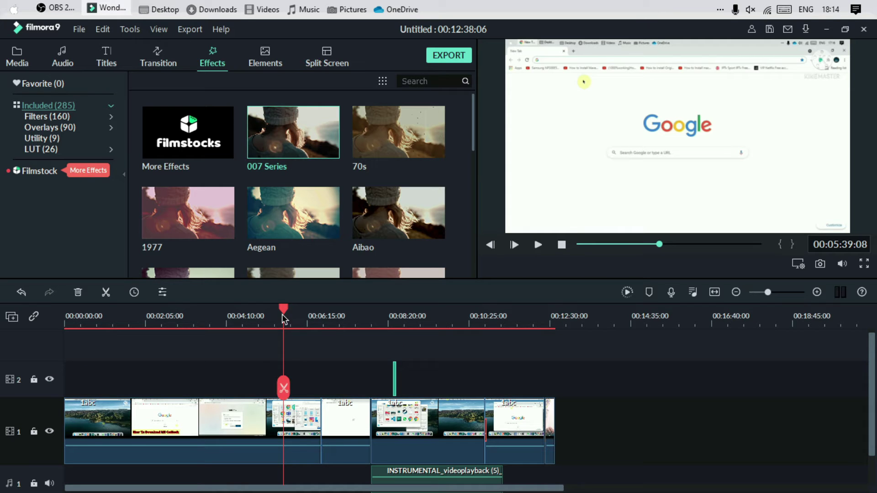
drag(299, 308, 386, 308)
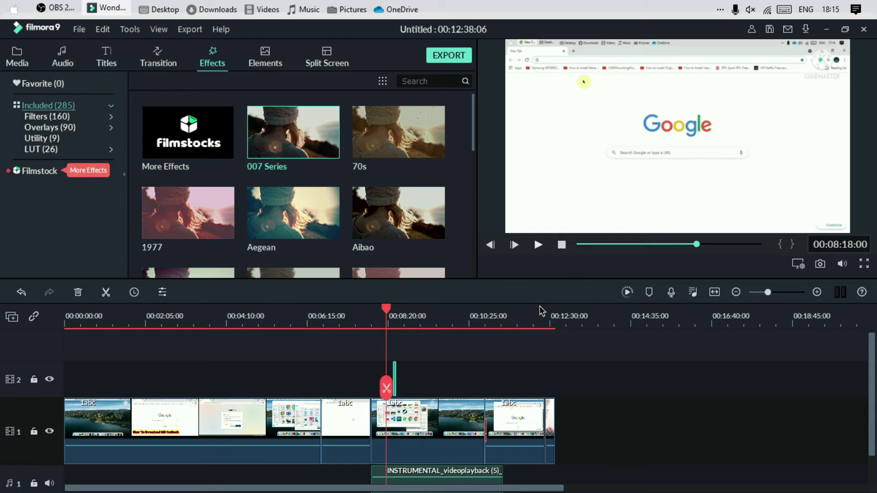
key(space)
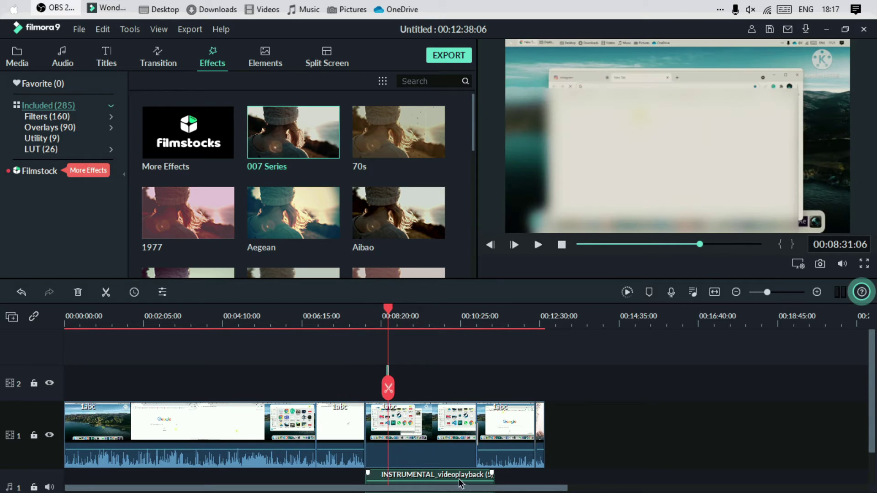
right_click(434, 445)
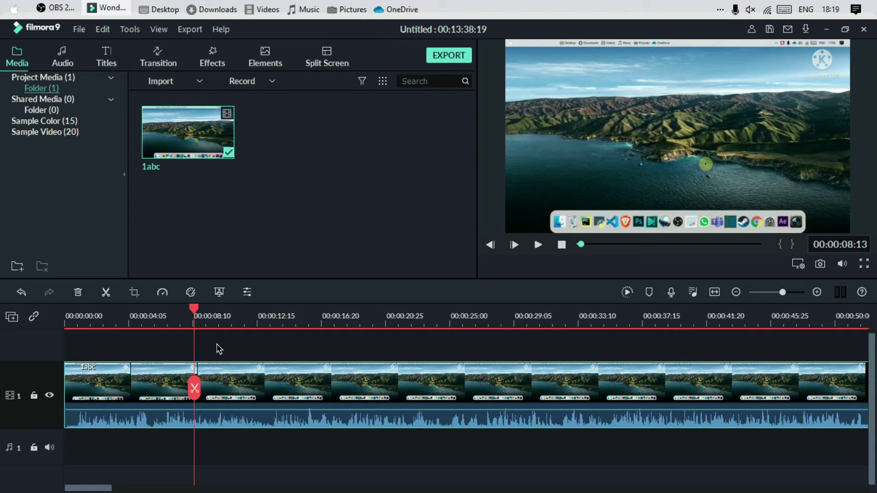
Step: Add the Opener 2 title on video track 2 above the 1abc clip, starting at 00:00:08:13
click(107, 67)
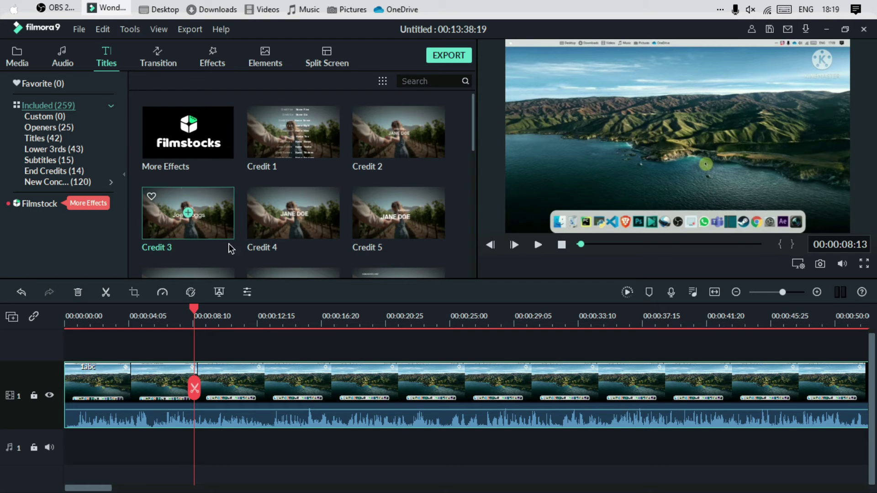
click(38, 130)
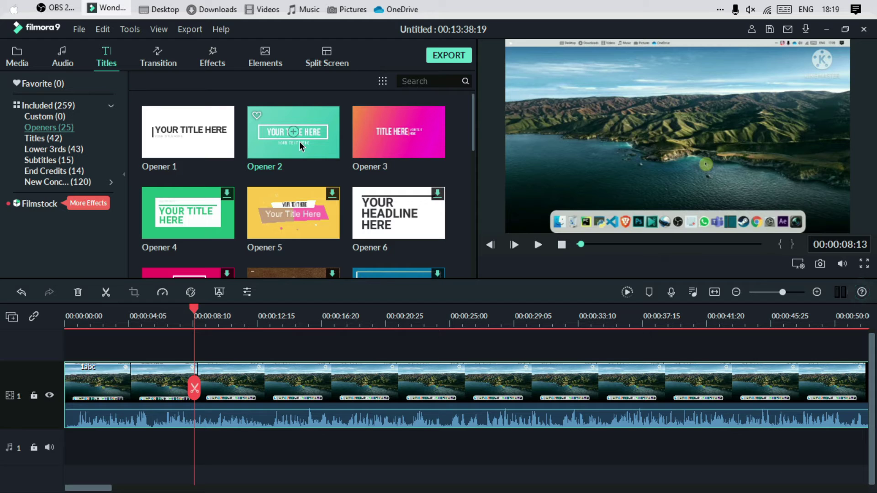
drag(299, 142, 230, 348)
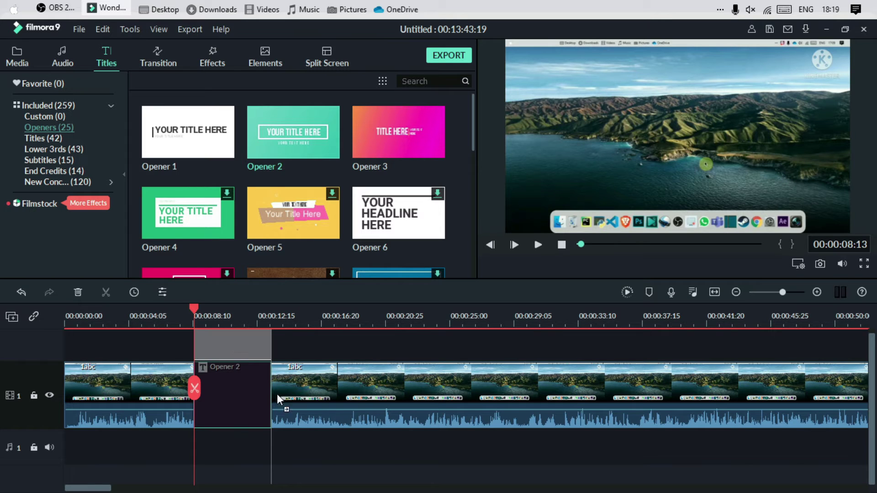
drag(277, 396, 299, 426)
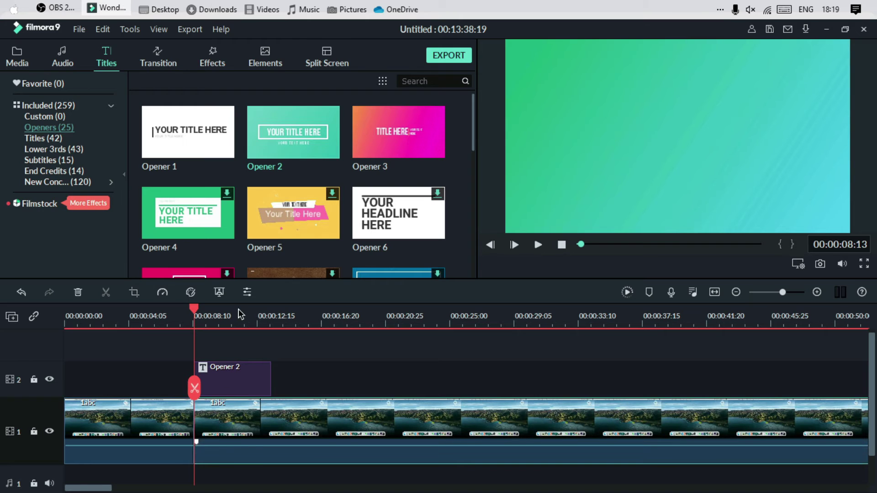
Step: Preview the Opener 2 title from 00:00:08:27 to 00:00:11:00
click(201, 313)
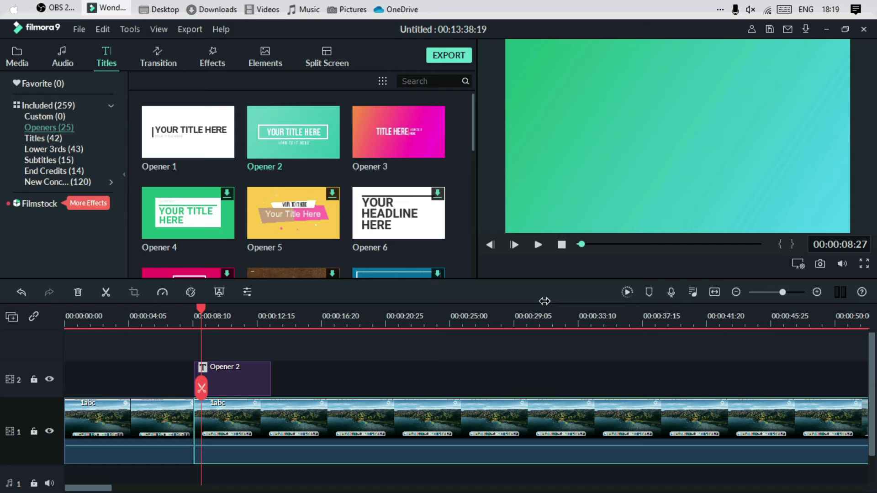
click(537, 244)
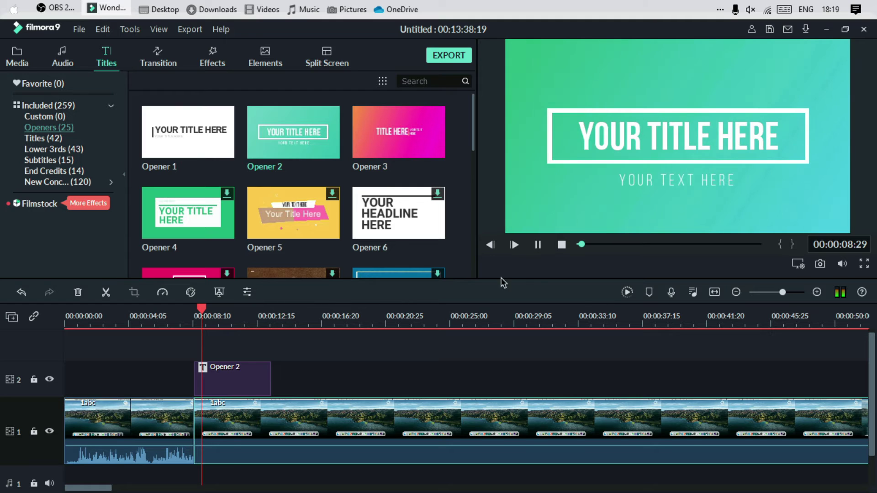
click(538, 245)
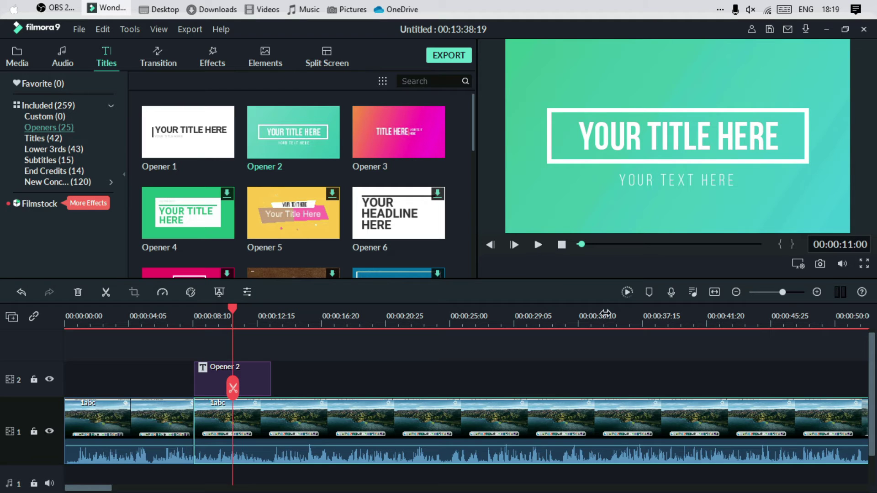
Step: Open the Opener 2 title for editing and replace its YOUR TEXT HERE line with the person's first name
click(645, 145)
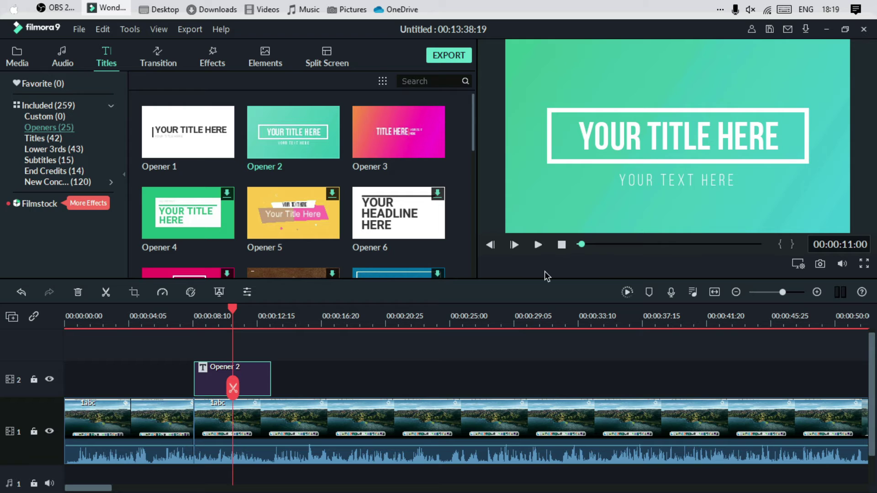
double_click(263, 381)
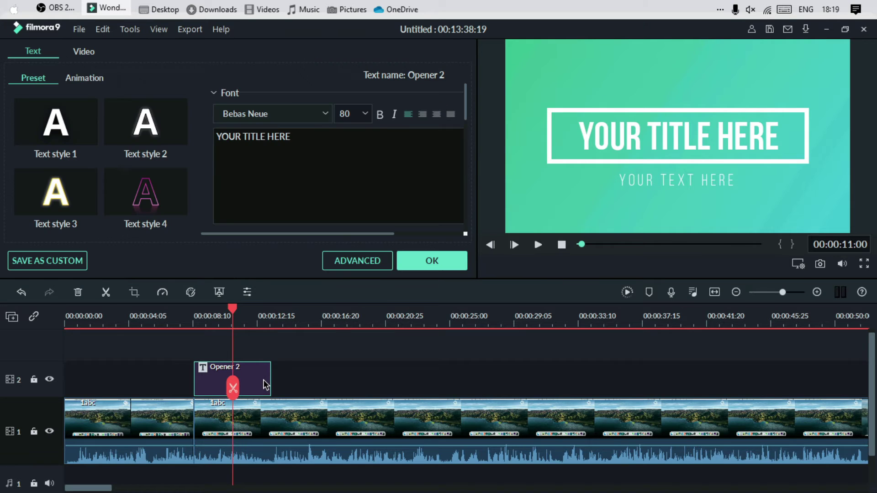
drag(294, 138, 235, 137)
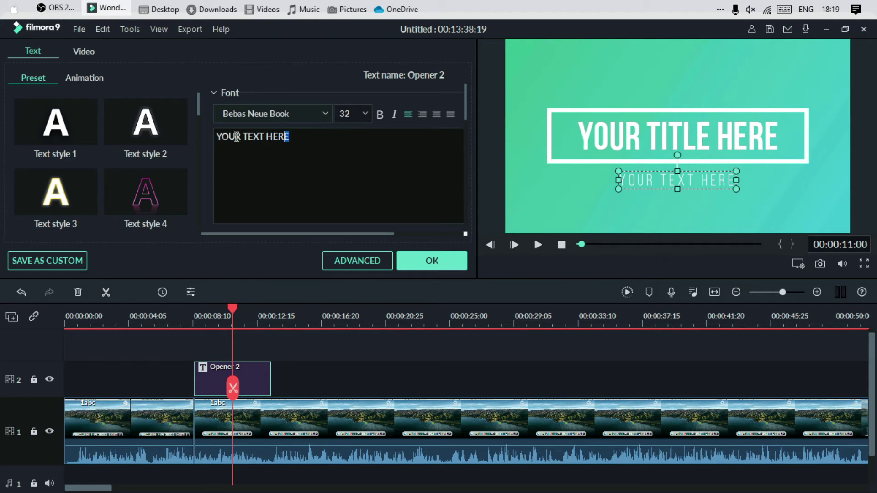
key(BackSpace)
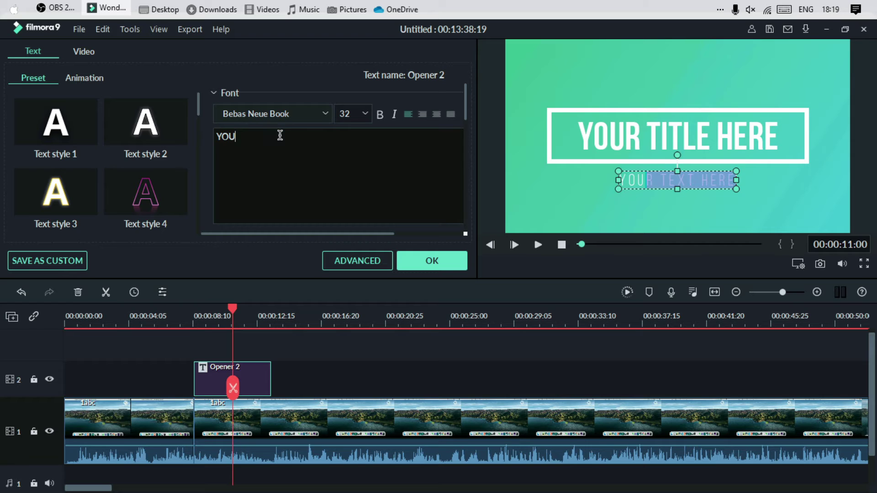
key(BackSpace)
key(BackSpace)
key(BackSpace)
text(Subhro)
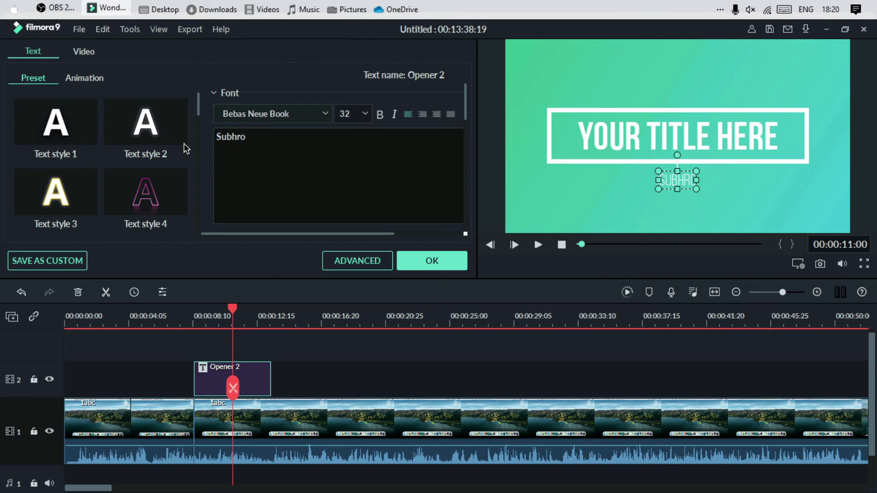
Step: Examine the text animations, font list and font sizes available for the Opener 2 title, and close its text settings
click(78, 84)
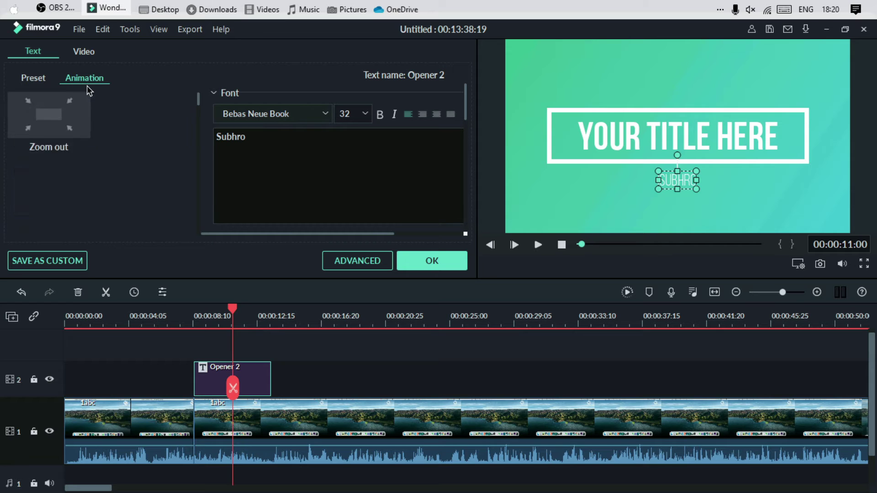
scroll(127, 180, down, 6)
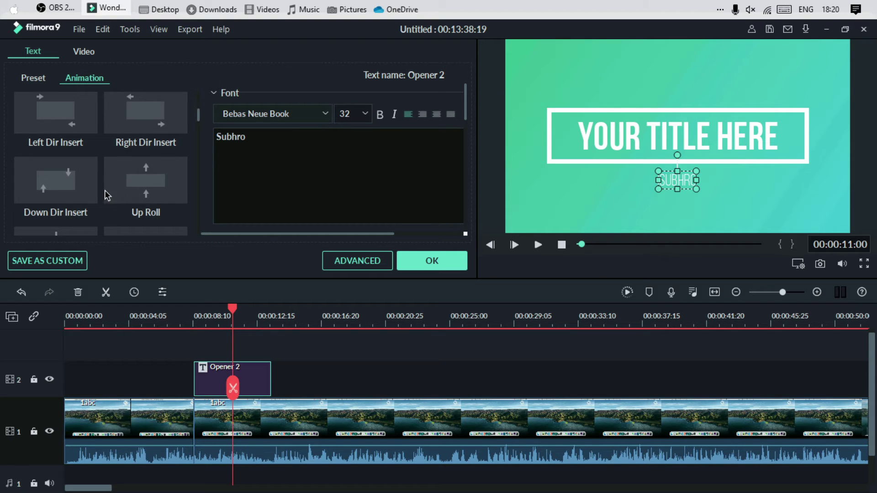
scroll(105, 190, up, 2)
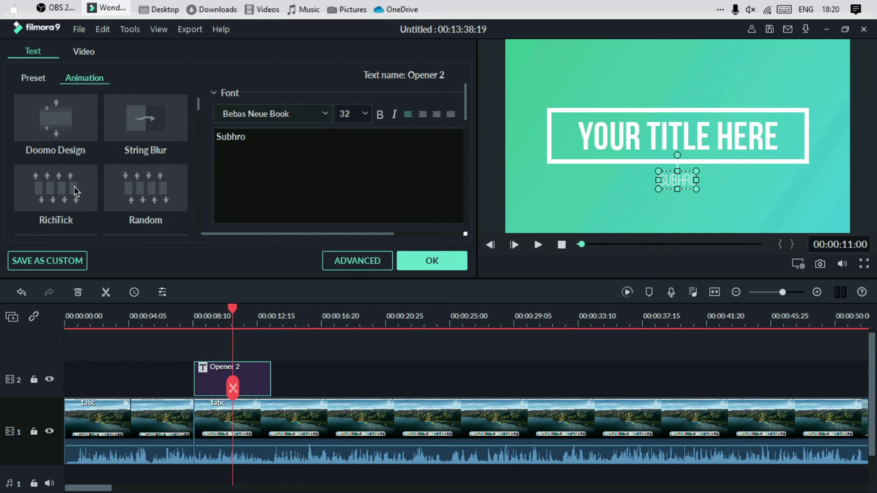
click(42, 87)
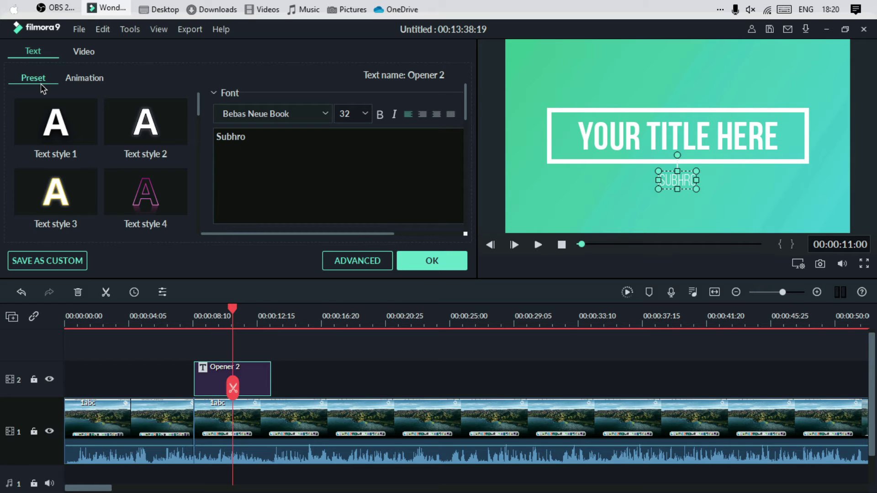
click(326, 115)
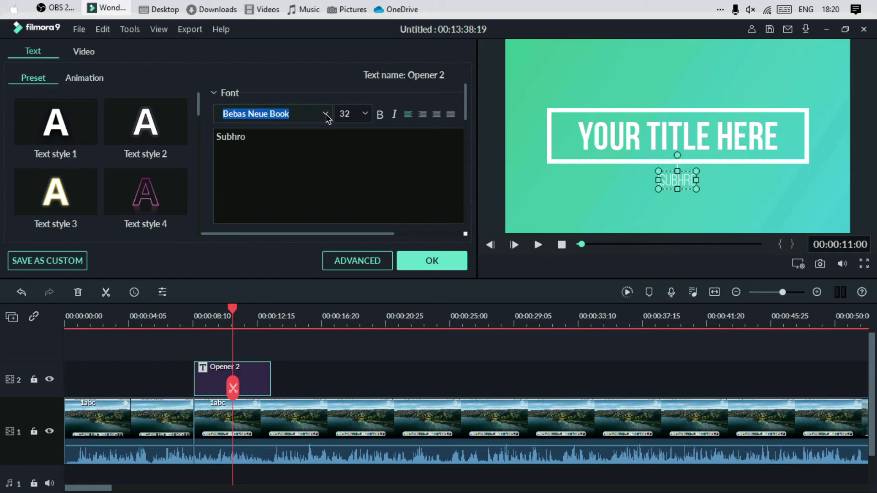
click(326, 116)
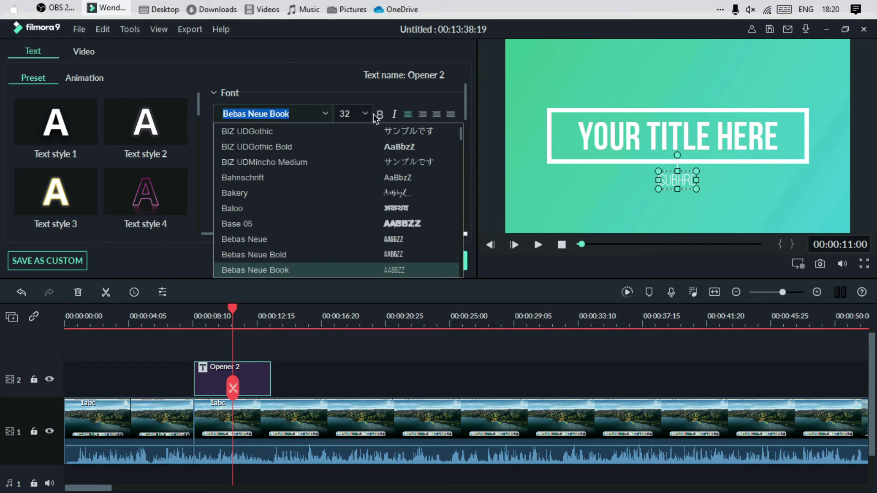
click(368, 116)
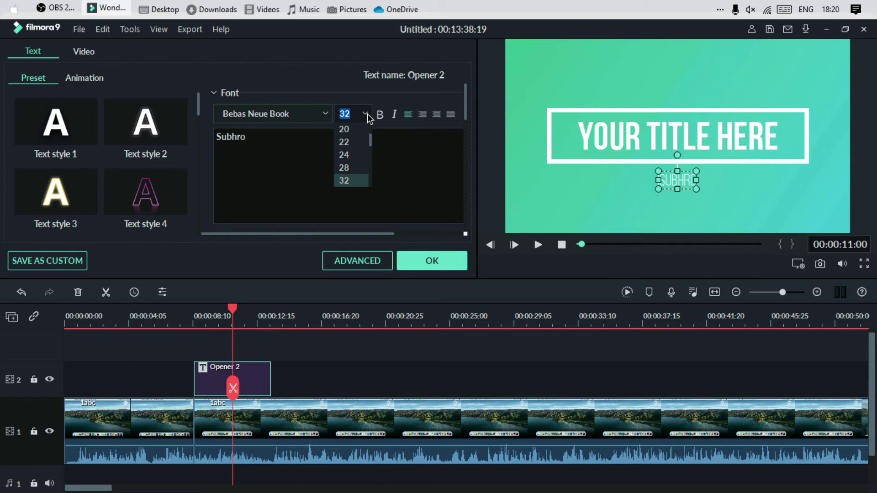
click(367, 114)
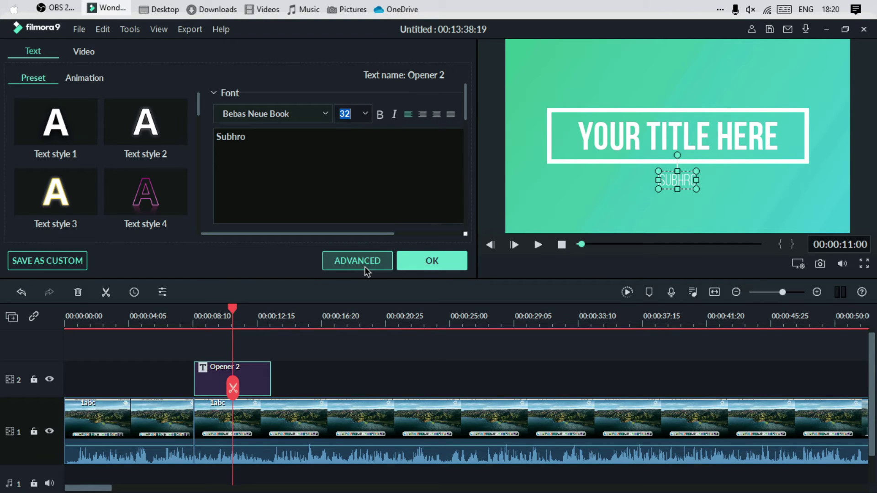
click(426, 263)
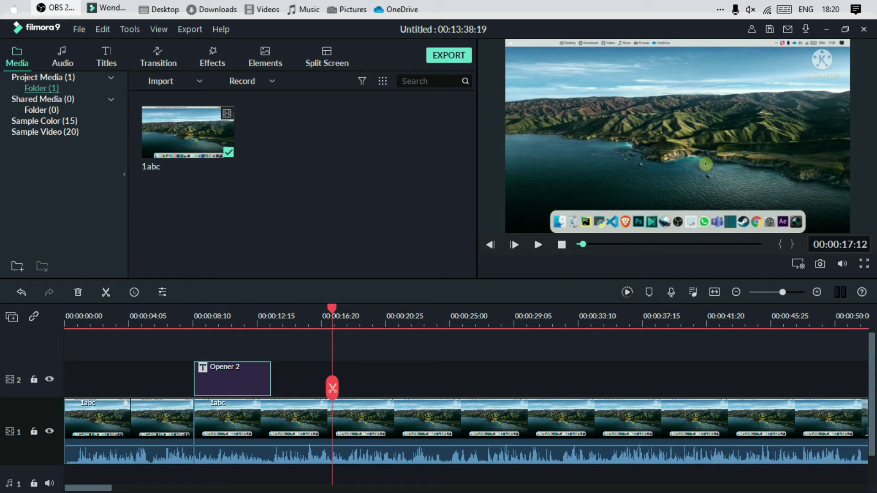
Step: Import the a1 video and the screenshot image, and place a1 on video track 2 at 00:00:17:01
click(201, 78)
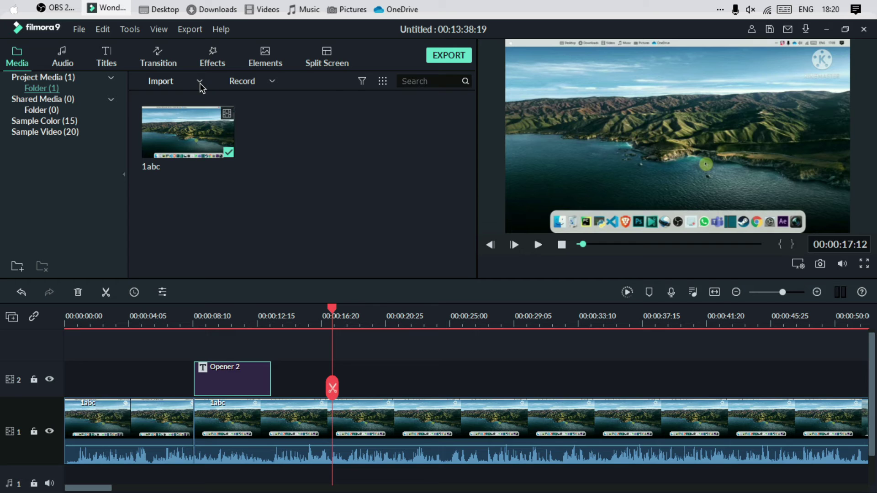
click(201, 86)
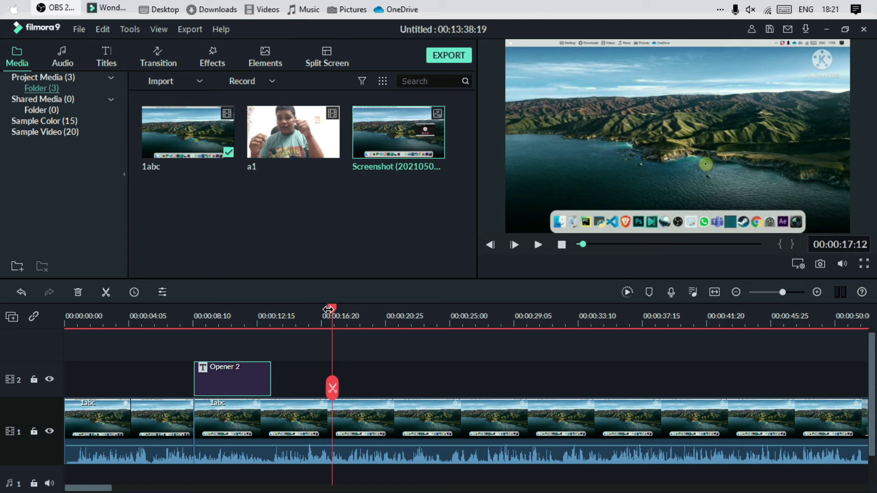
click(328, 311)
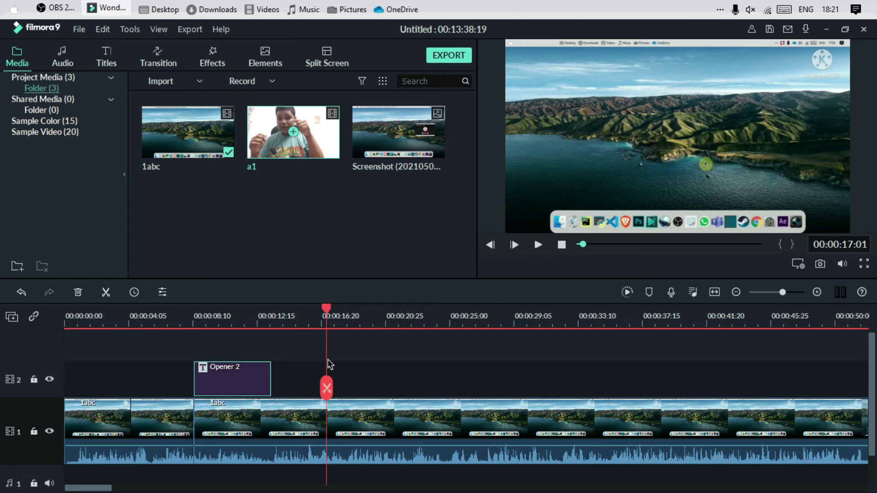
key(alt+Return)
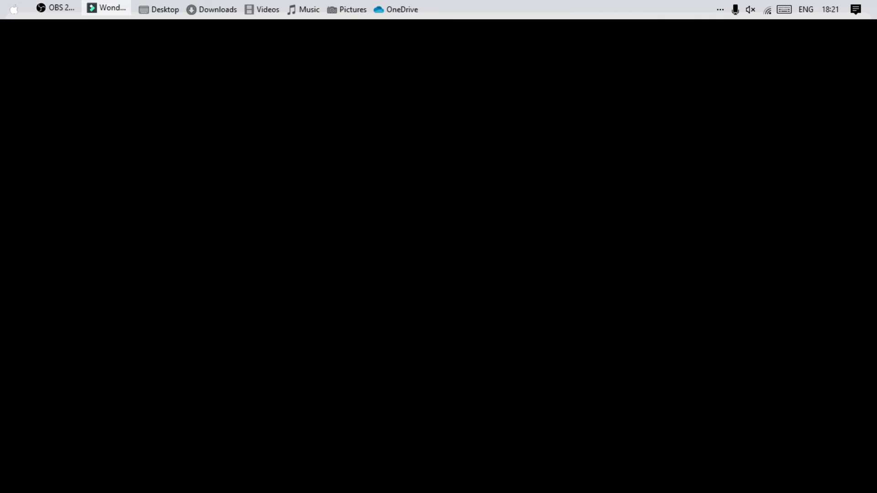
key(Escape)
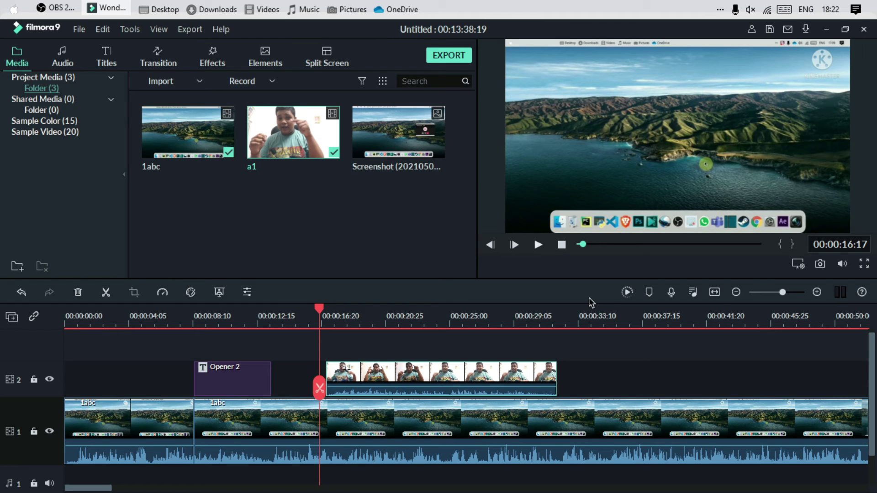
Step: Play back the a1 clip on track 2 from just before its start to 00:00:18:09
double_click(412, 365)
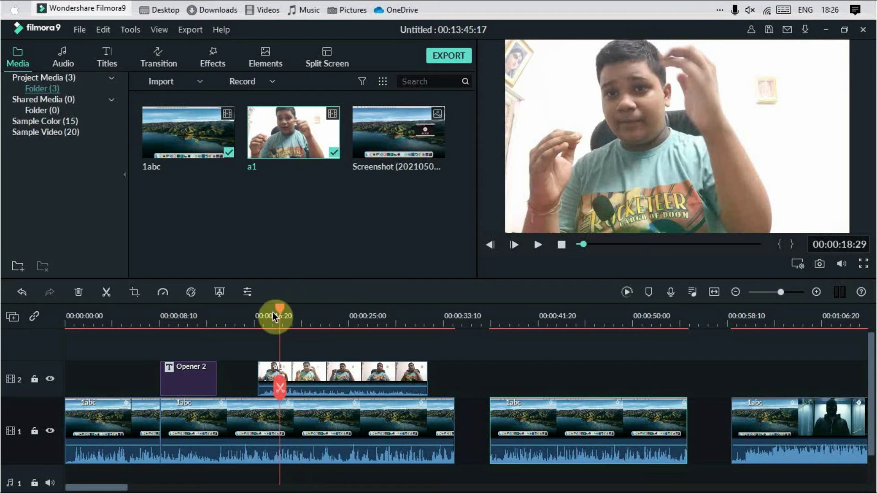
drag(273, 311, 251, 321)
click(535, 250)
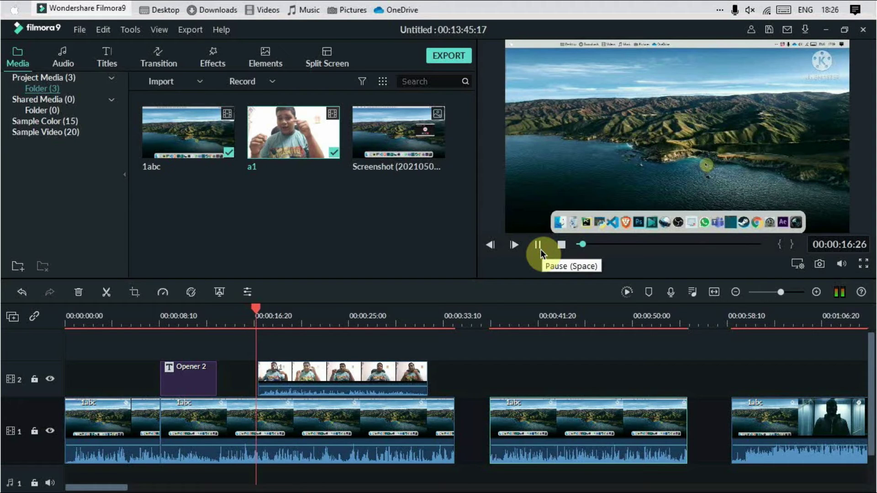
click(541, 249)
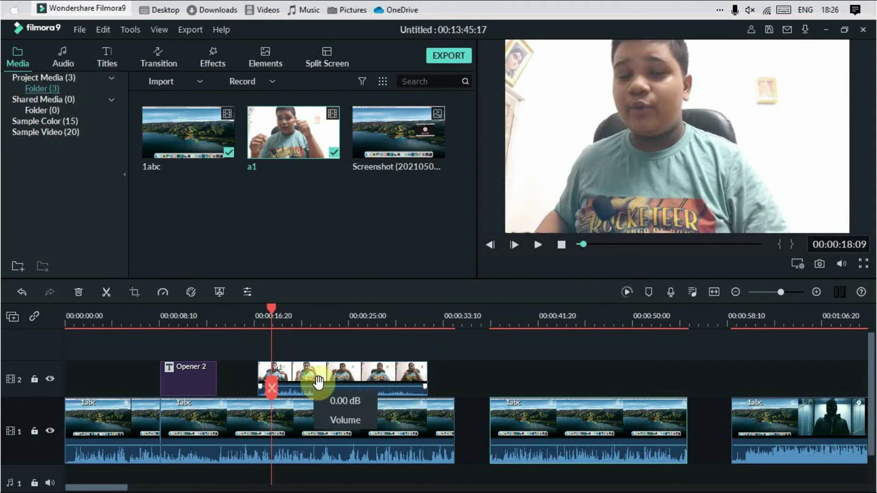
click(385, 155)
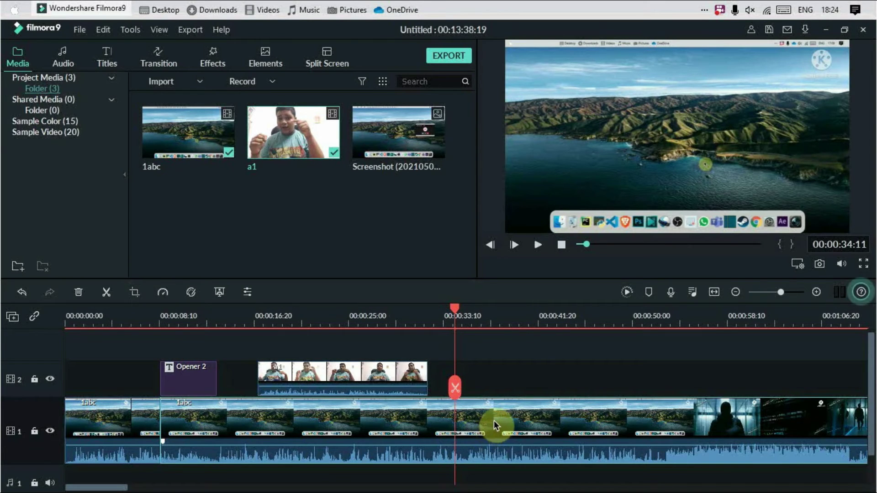
Step: Split the 1abc clip at 00:00:34:11 and 00:00:51:24, and spread the resulting segments apart with gaps between them
click(455, 388)
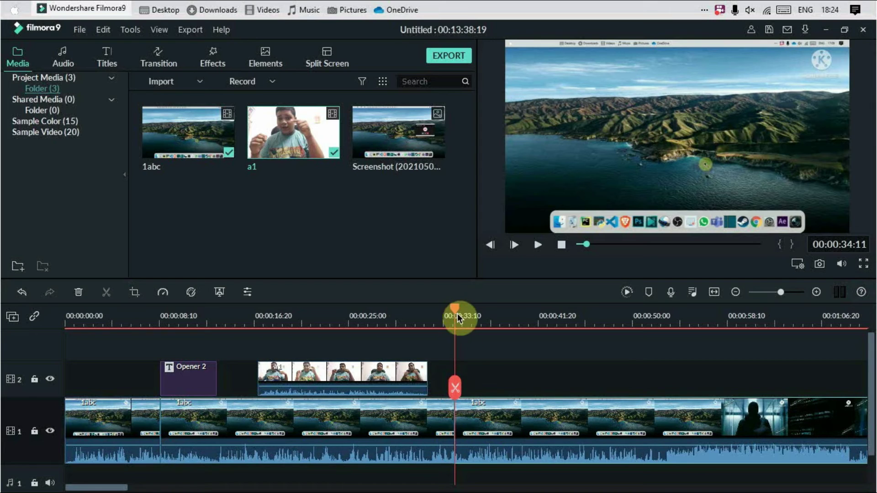
drag(458, 316, 651, 341)
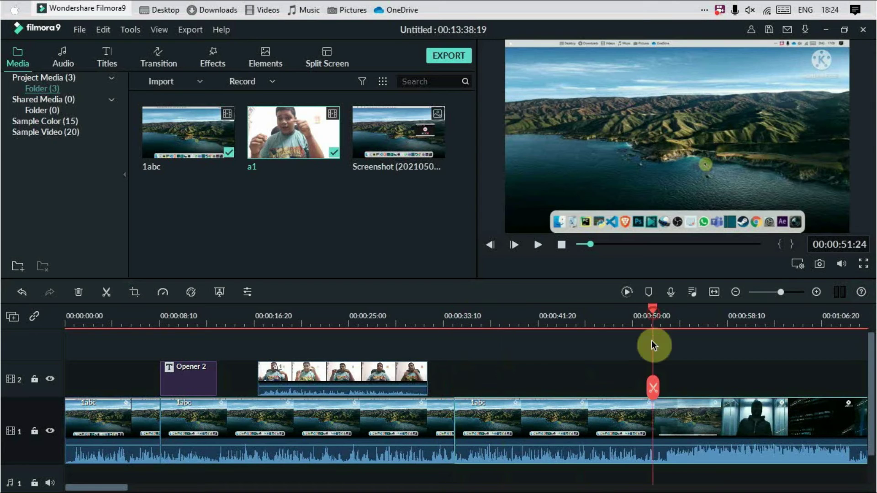
click(656, 390)
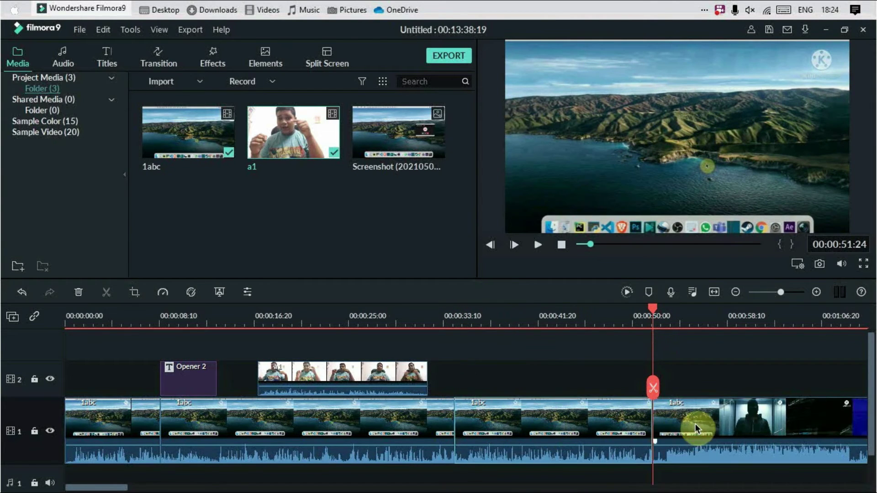
drag(696, 427, 775, 425)
drag(568, 426, 593, 432)
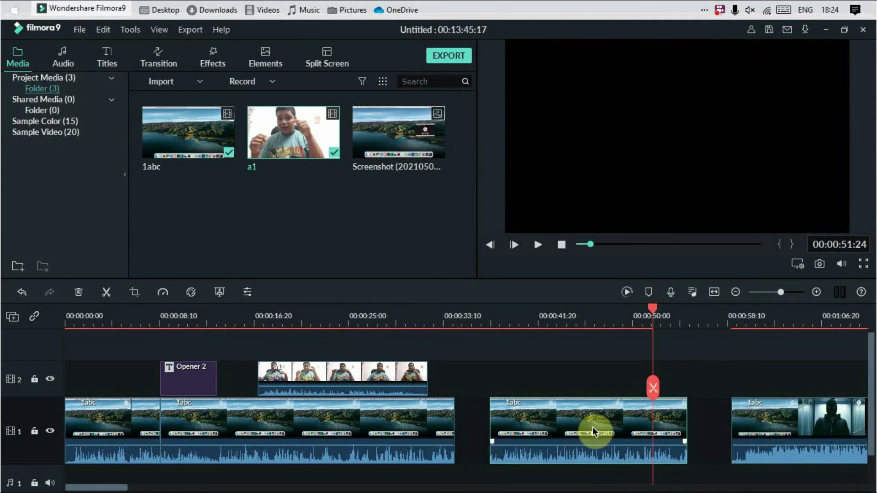
Step: Move the playhead to 00:00:37:12 and open the color properties of the separated middle 1abc segment
drag(652, 314, 491, 328)
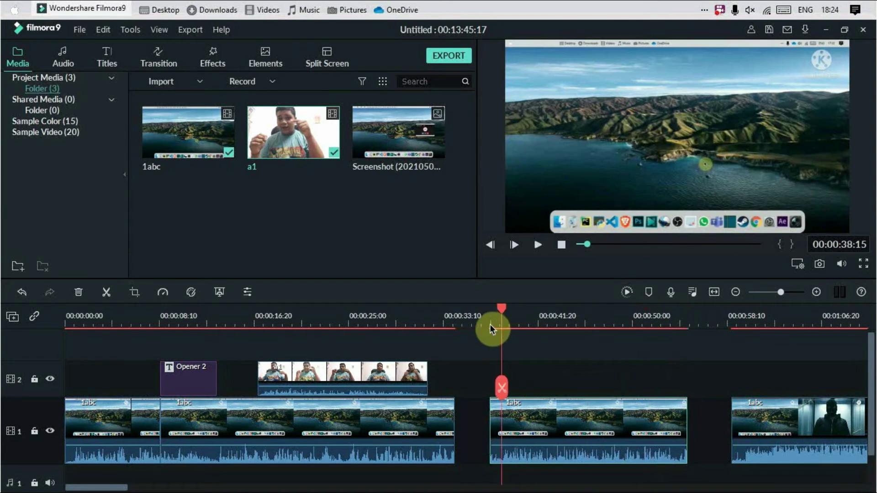
right_click(546, 415)
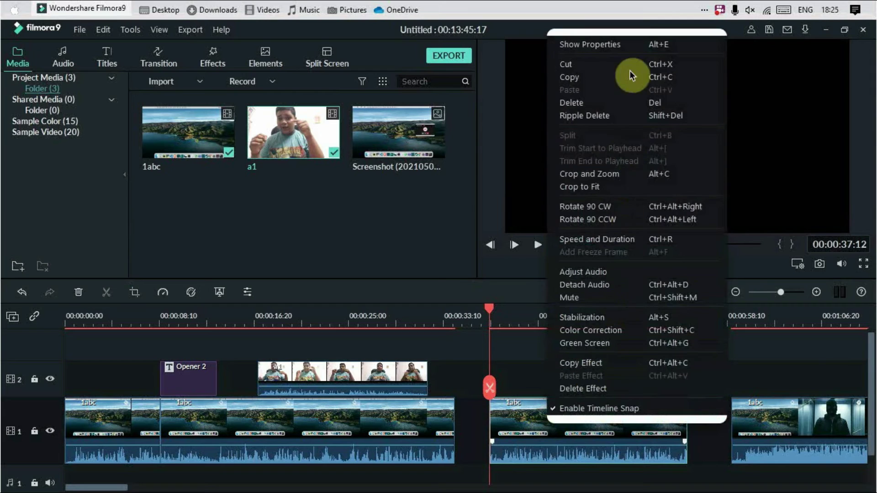
click(657, 44)
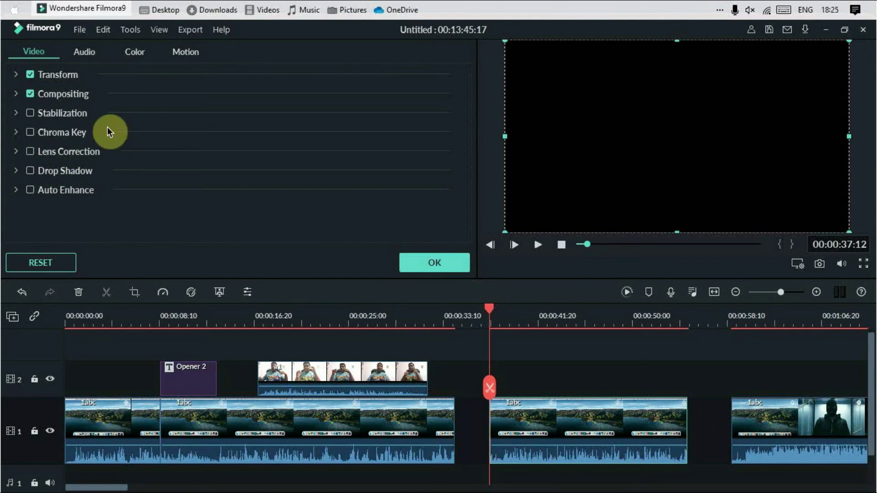
click(143, 58)
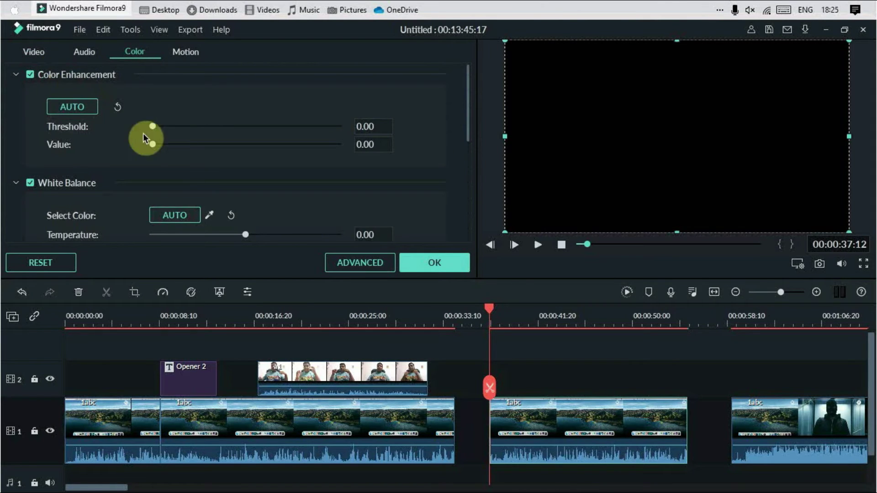
Step: Try a Color Enhancement threshold of about 18 on the middle 1abc segment and return it to 0
drag(153, 126, 149, 149)
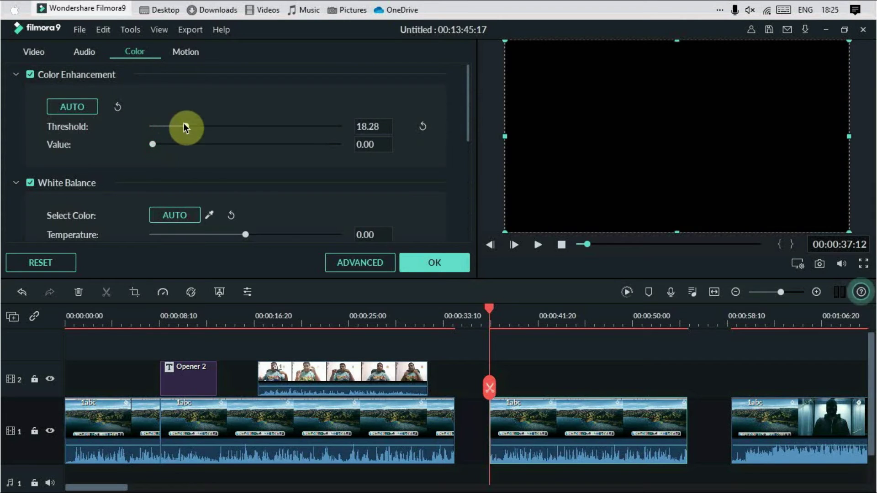
drag(185, 126, 153, 126)
click(31, 73)
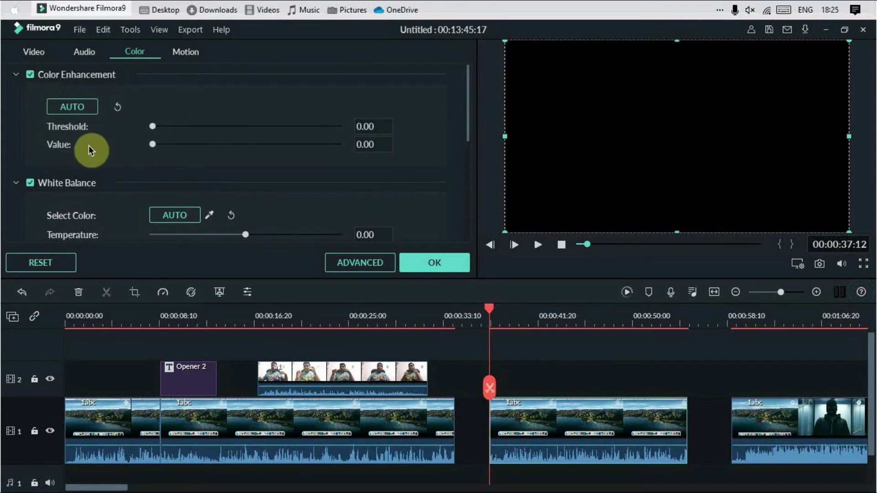
Step: Set the middle 1abc segment's tone to contrast -20, saturation 33 and brightness -4, previewing the frame at 00:00:40:12
scroll(74, 146, down, 4)
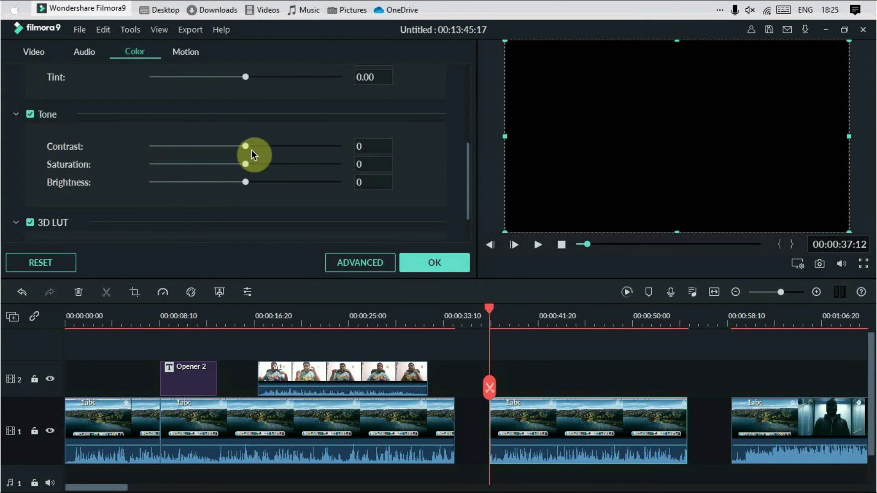
drag(489, 314, 522, 313)
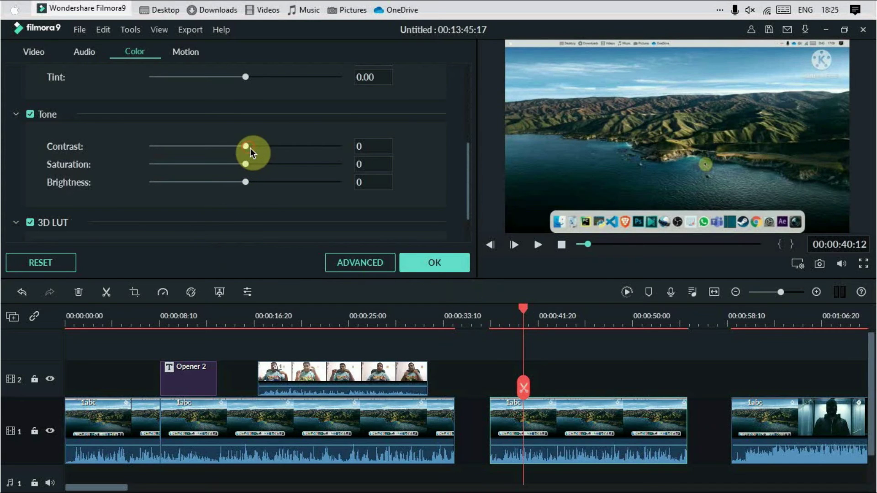
drag(250, 148, 228, 150)
drag(173, 152, 180, 154)
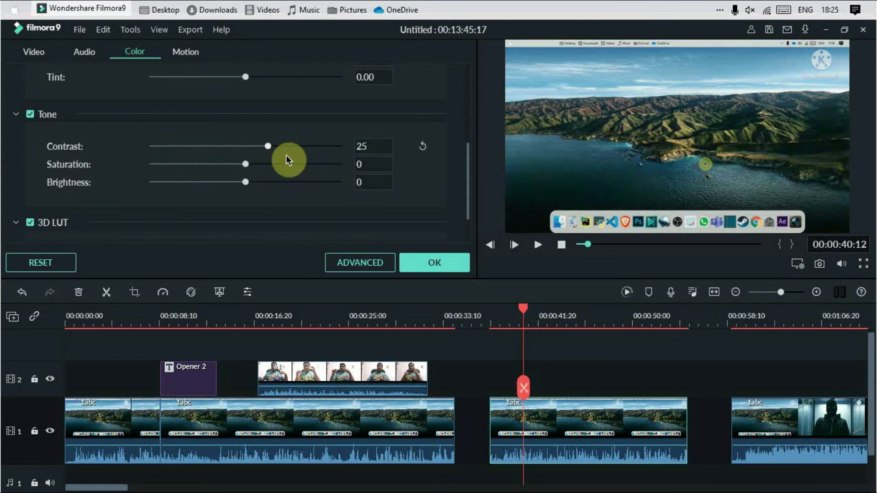
drag(287, 159, 158, 161)
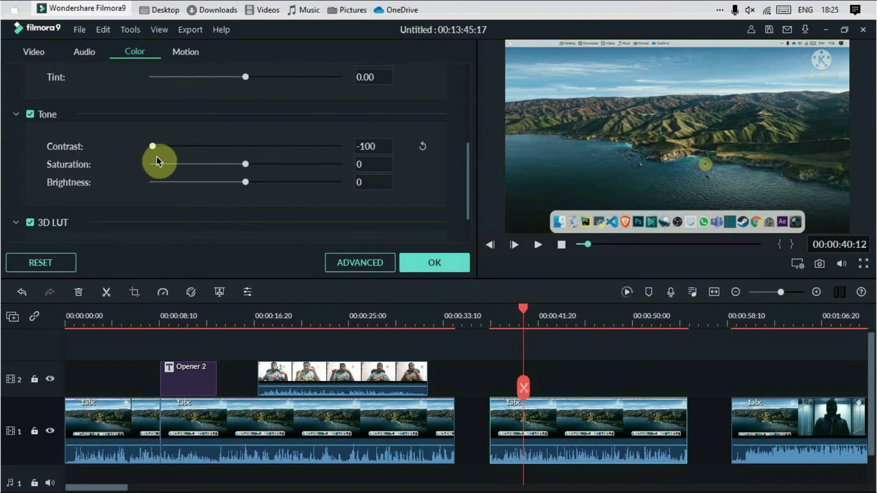
drag(215, 162, 321, 166)
drag(257, 171, 175, 177)
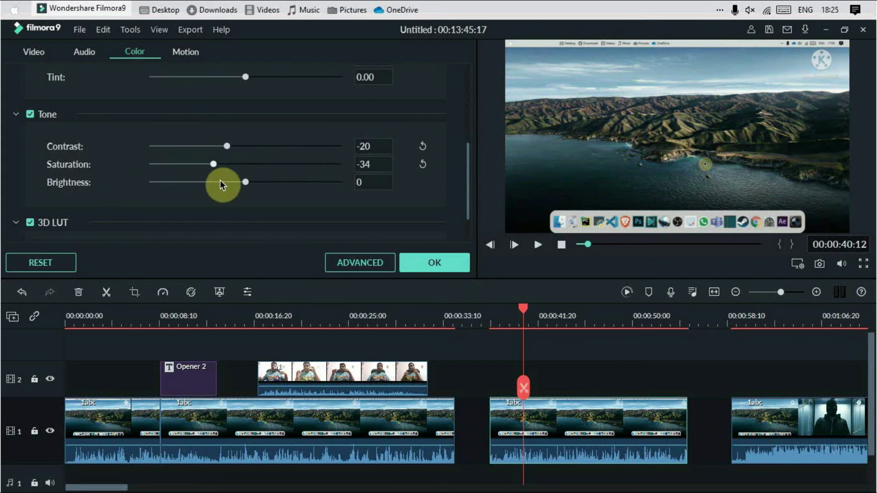
mouse_move(241, 186)
mouse_down()
mouse_move(346, 190)
mouse_move(141, 201)
mouse_move(348, 195)
mouse_move(241, 201)
mouse_up()
Step: Try the Batman and Dark Film 3D LUTs on the middle 1abc segment and return the 3D LUT to None
drag(469, 177, 468, 223)
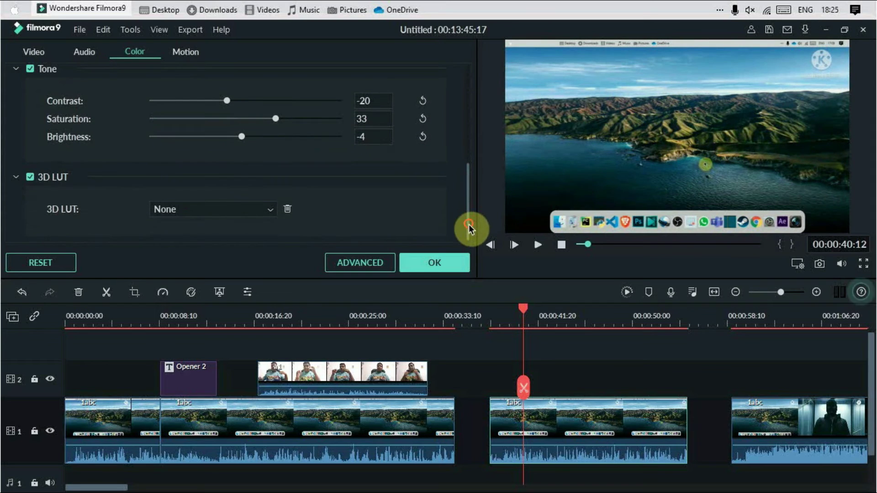
click(247, 215)
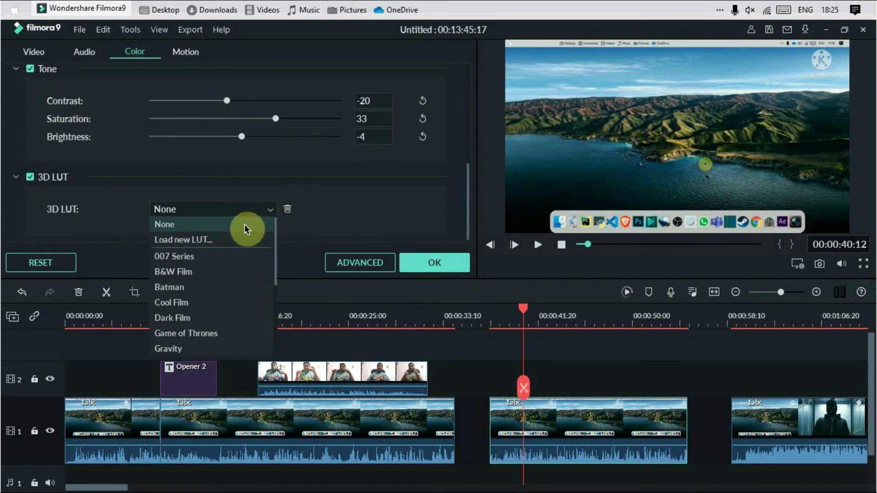
click(227, 292)
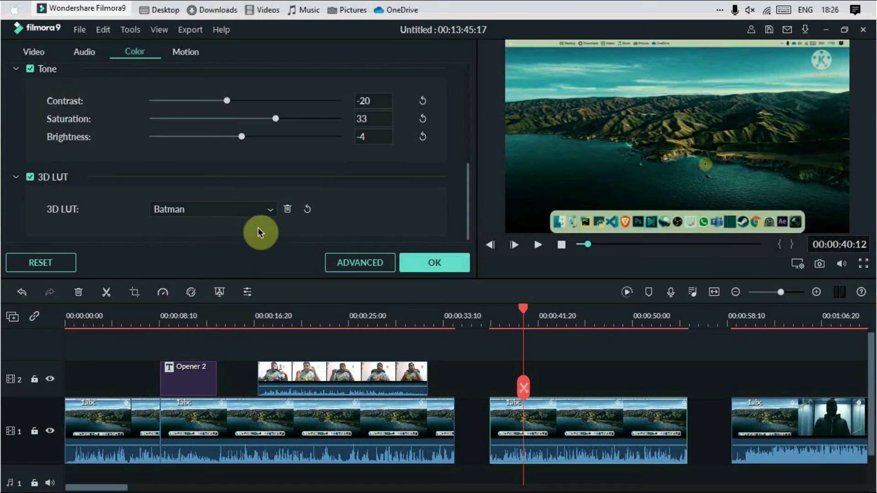
click(242, 208)
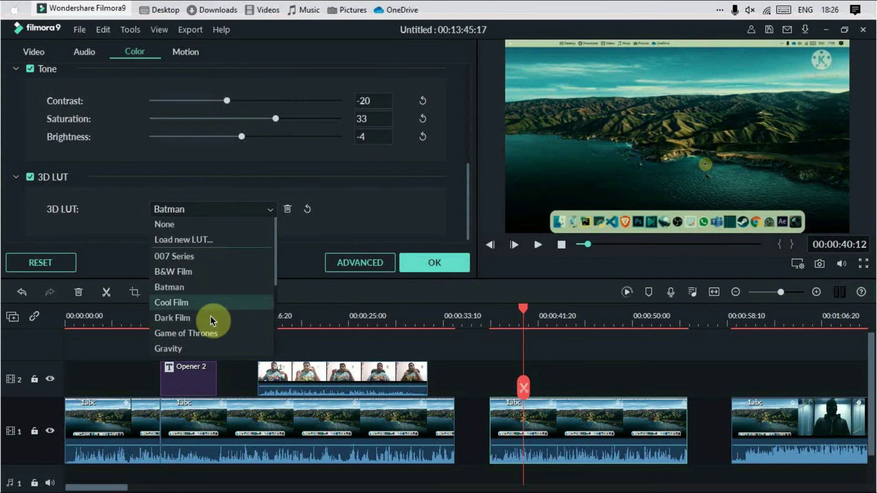
click(207, 320)
click(247, 214)
scroll(237, 243, up, 3)
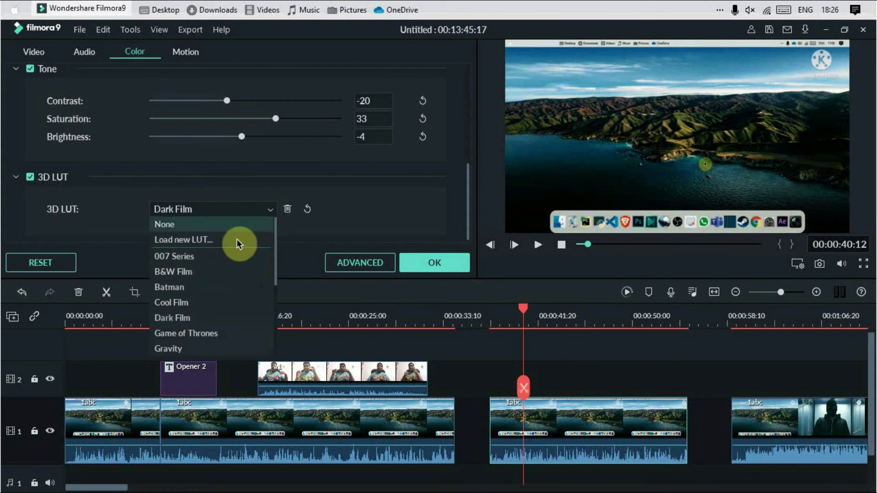
click(182, 223)
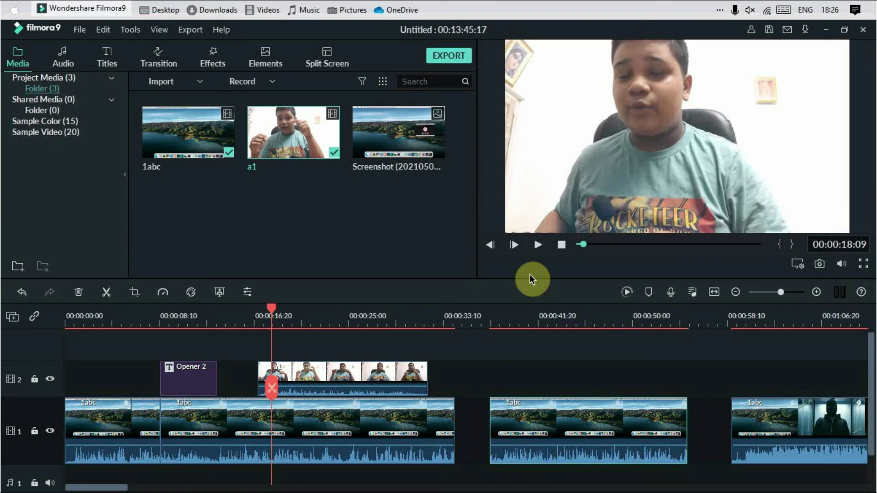
Step: Scrub the timeline and place the playhead at 00:00:45:14 over the separated middle 1abc segment
drag(307, 313, 438, 312)
drag(375, 312, 244, 319)
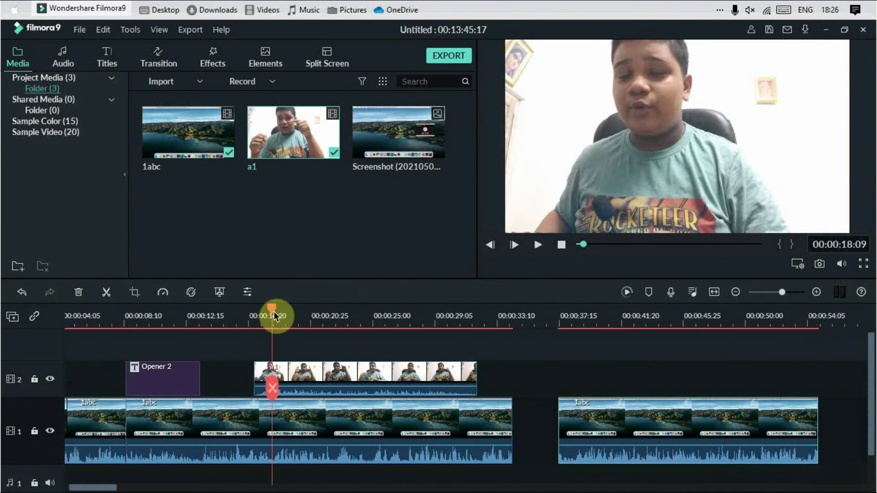
click(677, 325)
drag(692, 434, 744, 357)
mouse_move(777, 298)
mouse_down()
mouse_move(753, 295)
mouse_move(779, 292)
mouse_up()
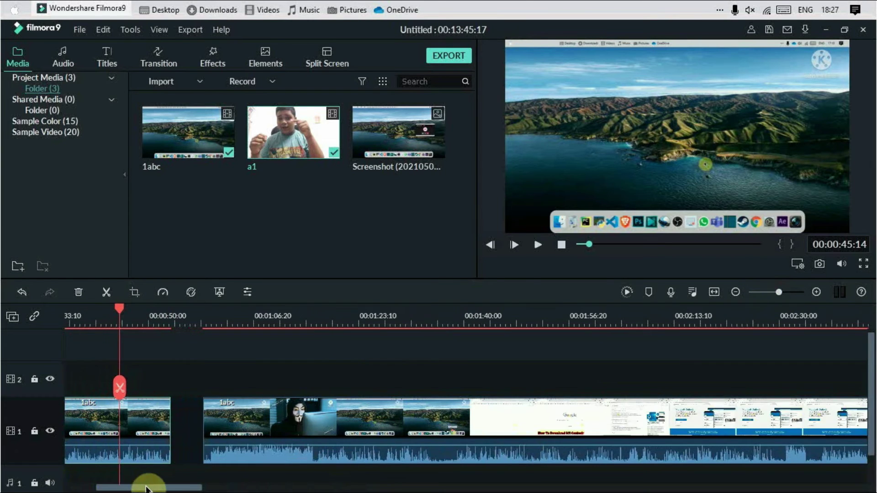
Step: Delete the last long 1abc segment and move the separated middle segment later so it ends at about 00:01:11:00
drag(149, 485, 110, 485)
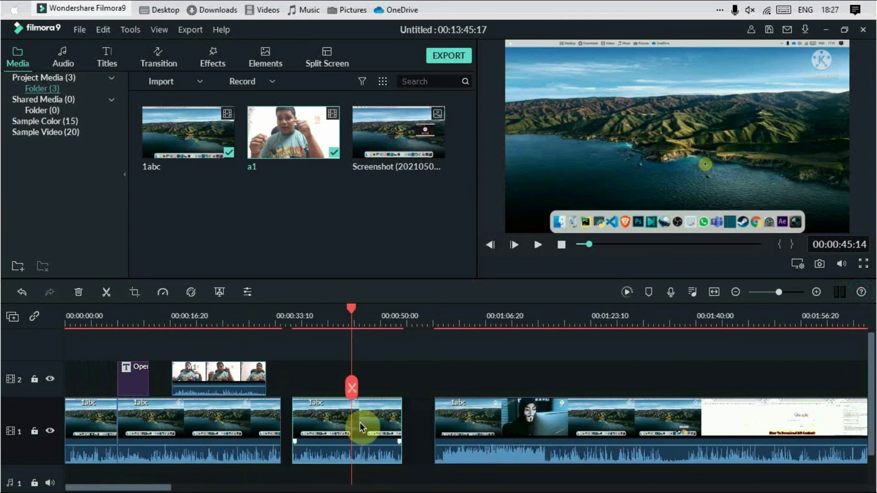
drag(368, 422, 371, 421)
right_click(563, 436)
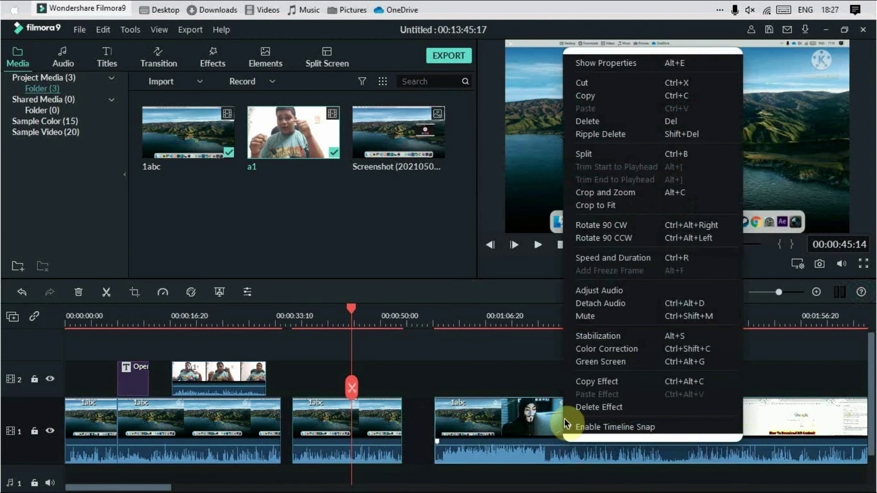
click(615, 120)
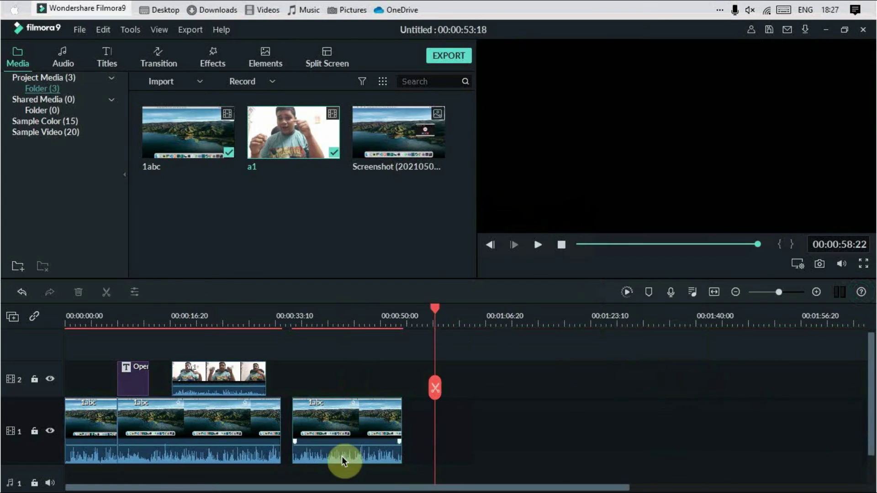
drag(344, 418, 447, 414)
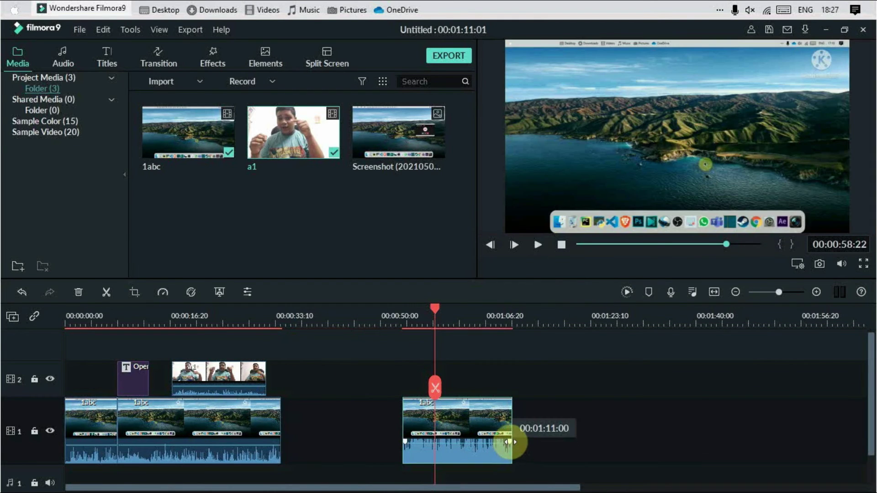
drag(510, 442, 511, 452)
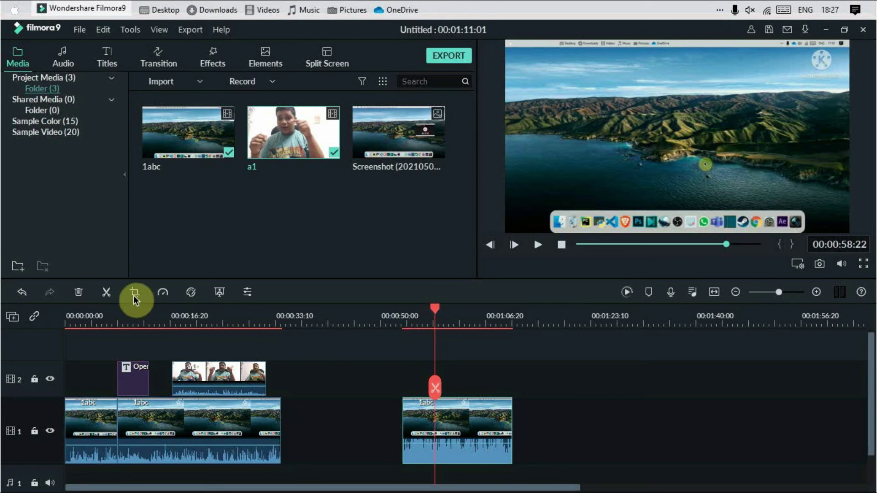
Step: Open Crop and Zoom for the last remaining 1abc segment and shrink the crop frame to about 1213 x 682 at the original ratio
right_click(434, 425)
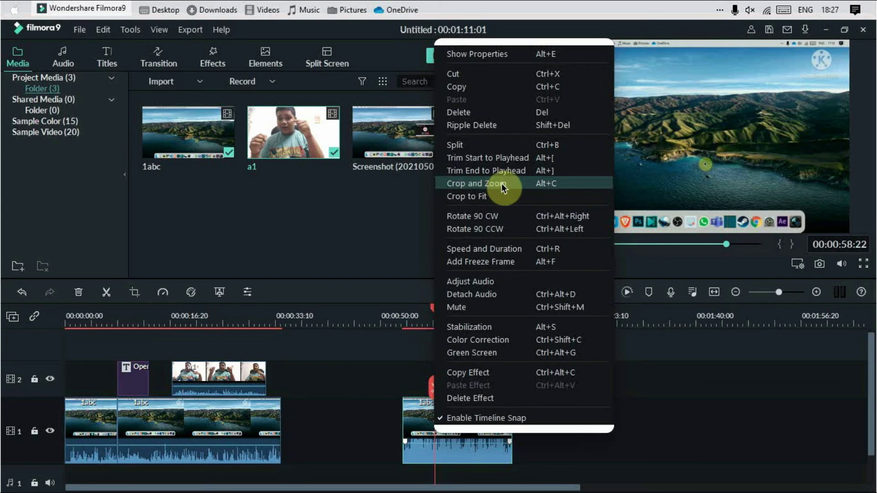
click(555, 183)
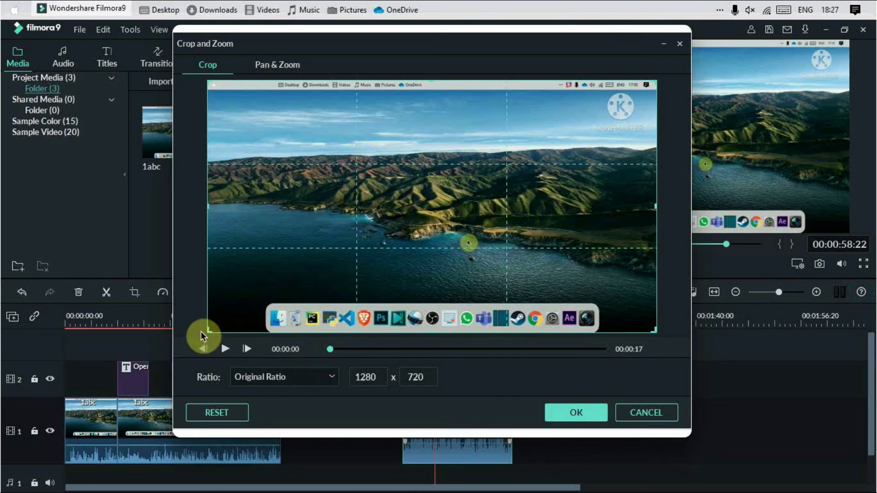
mouse_move(210, 331)
mouse_down()
mouse_move(254, 309)
mouse_move(287, 312)
mouse_move(268, 296)
mouse_move(198, 323)
mouse_move(219, 327)
mouse_up()
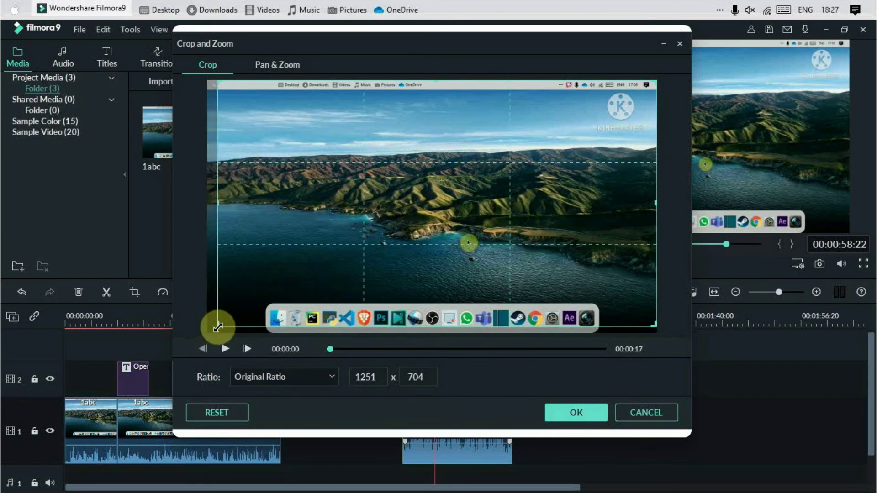
drag(653, 322, 643, 317)
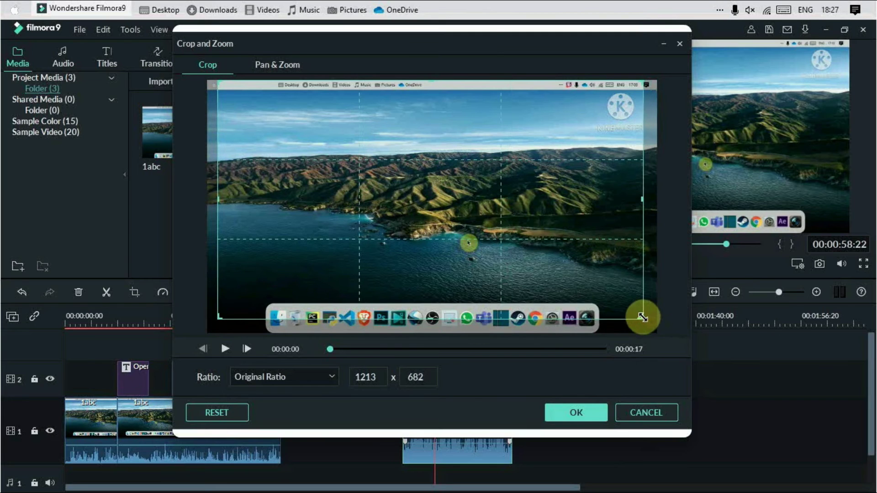
Step: Switch the crop to a custom ratio, resize the frame to about 1198 x 658 and position it just below the image's menu bar
click(304, 379)
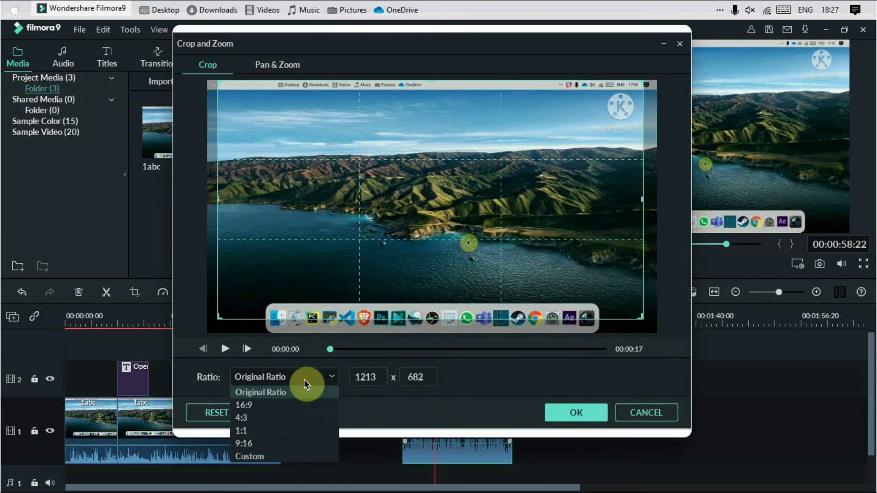
click(259, 458)
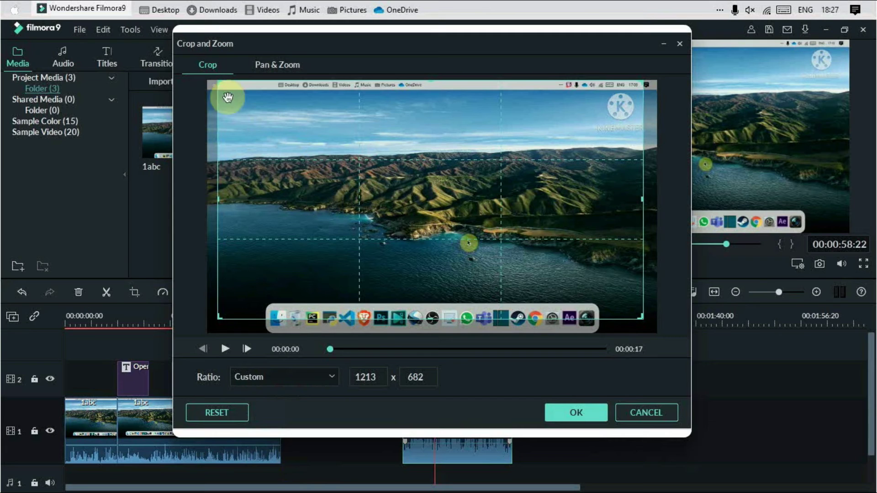
drag(218, 83, 222, 89)
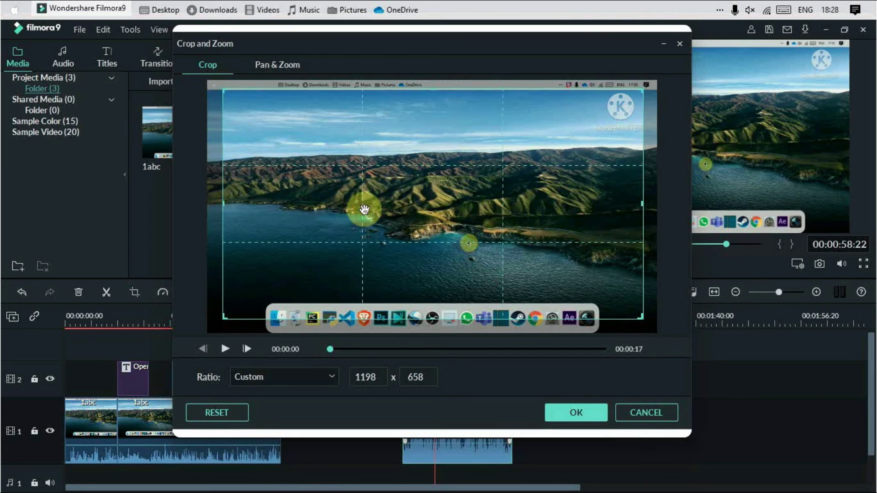
mouse_move(267, 254)
mouse_down()
mouse_move(287, 249)
mouse_move(274, 257)
mouse_up()
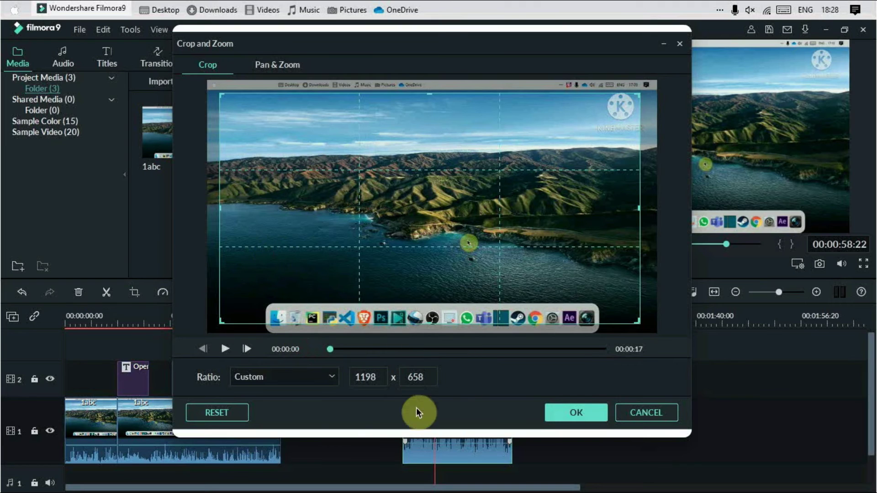
click(248, 353)
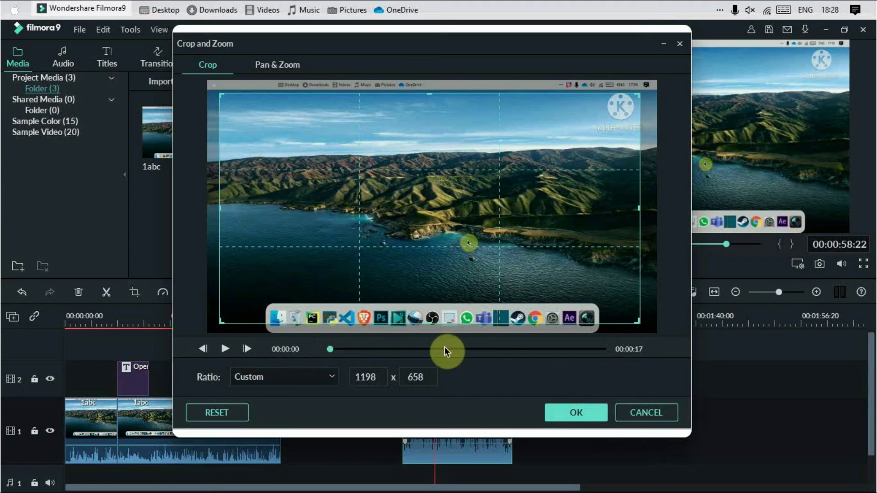
drag(498, 348, 363, 352)
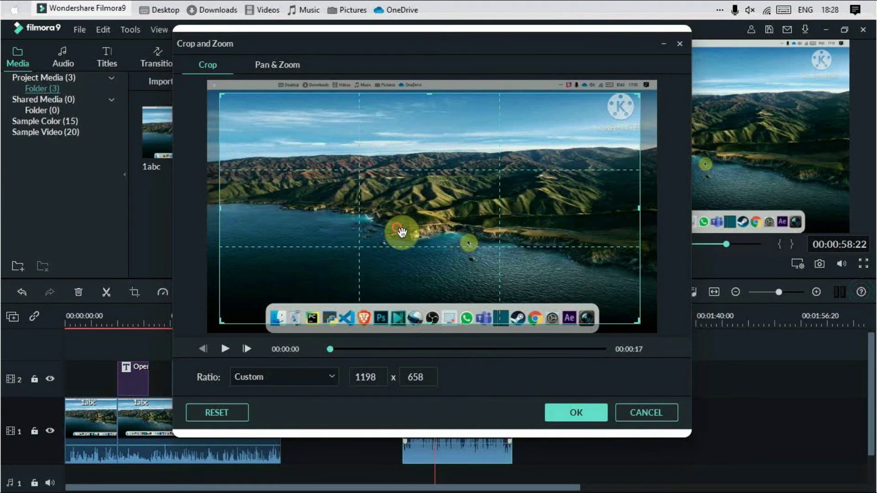
drag(401, 232, 239, 309)
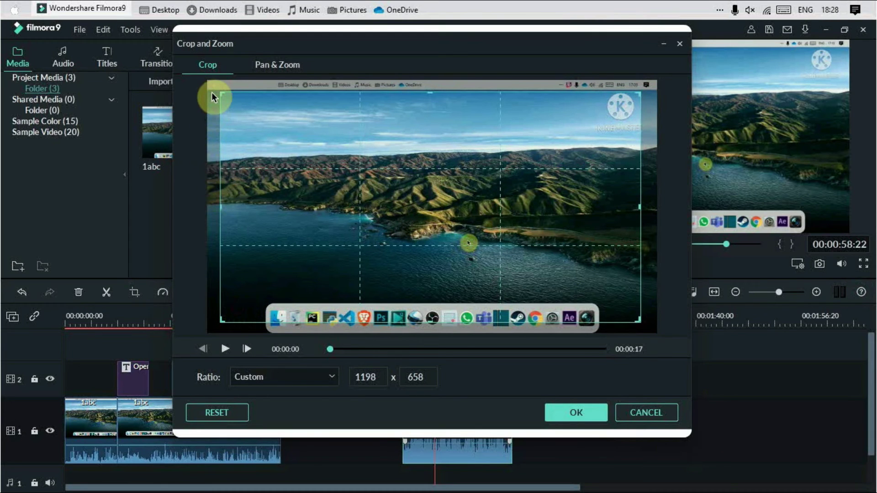
click(254, 107)
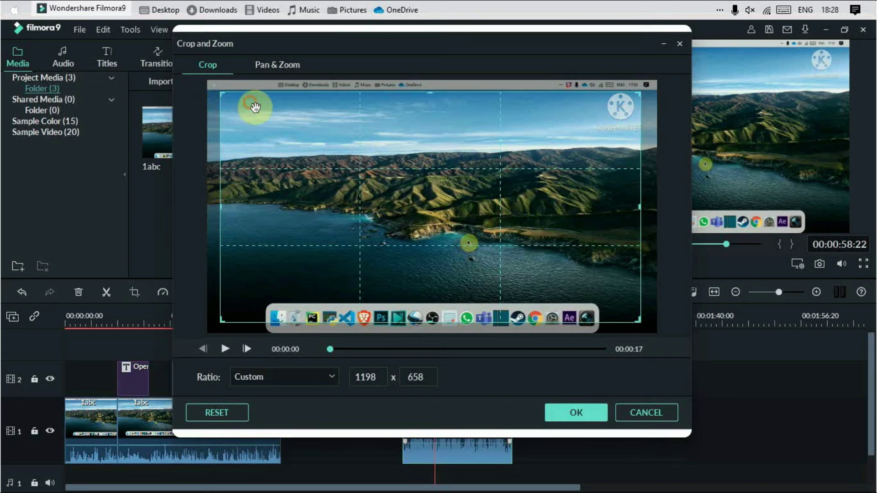
Step: Apply a Pan & Zoom whose end frame is about 430 x 191, placed over the coastline right of the image's center
click(281, 64)
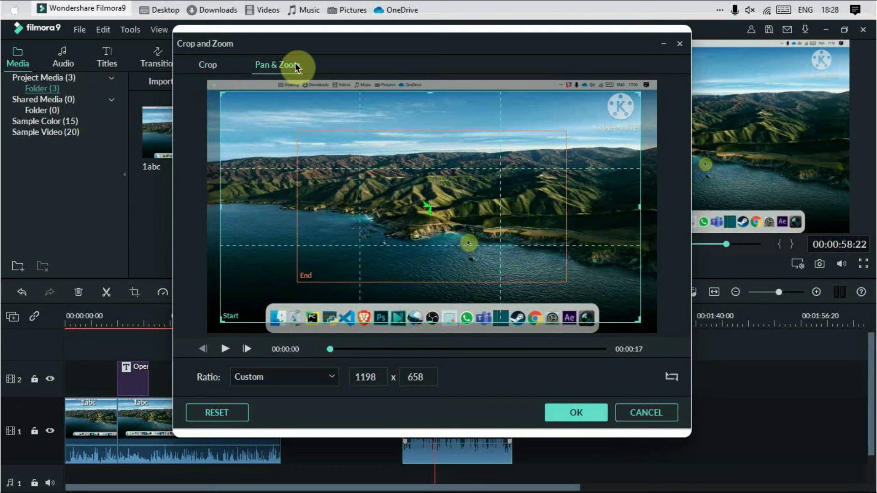
drag(297, 133, 295, 138)
click(332, 155)
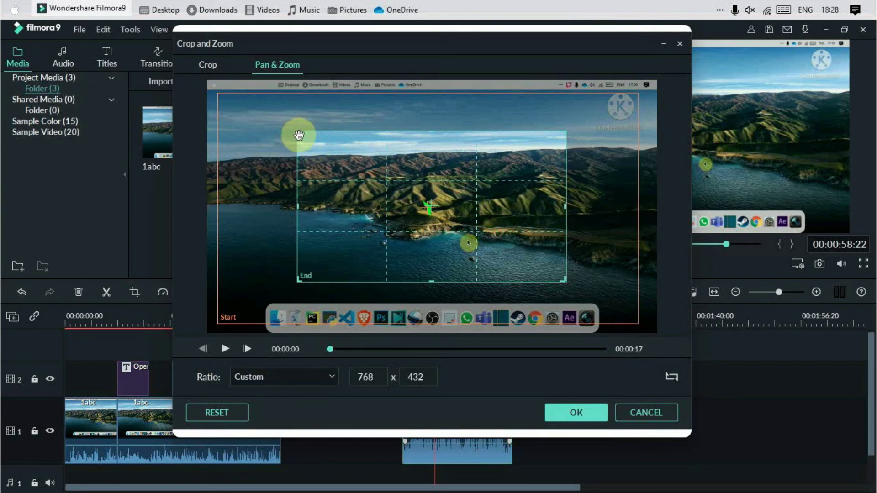
mouse_move(298, 280)
mouse_down()
mouse_move(309, 280)
mouse_move(294, 280)
mouse_up()
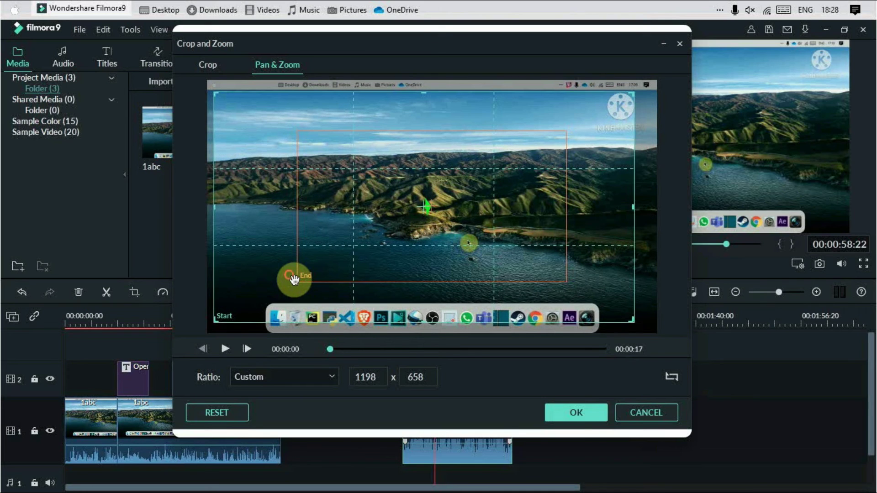
click(353, 166)
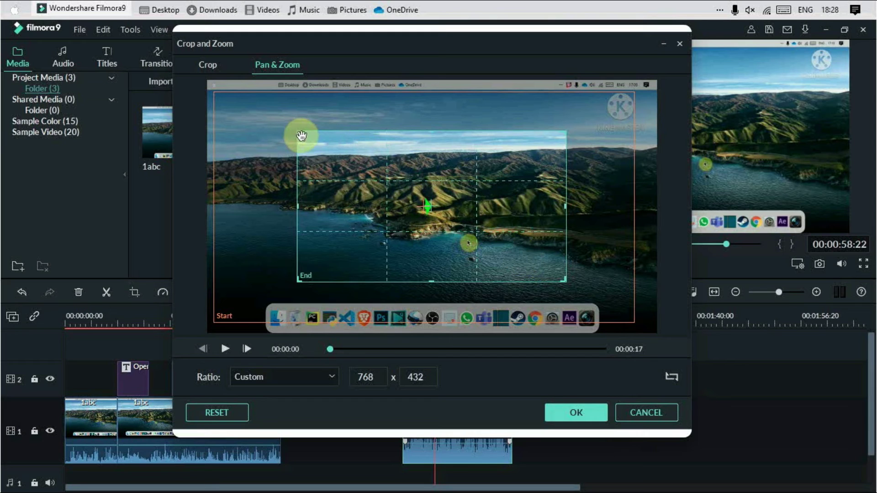
drag(297, 131, 415, 215)
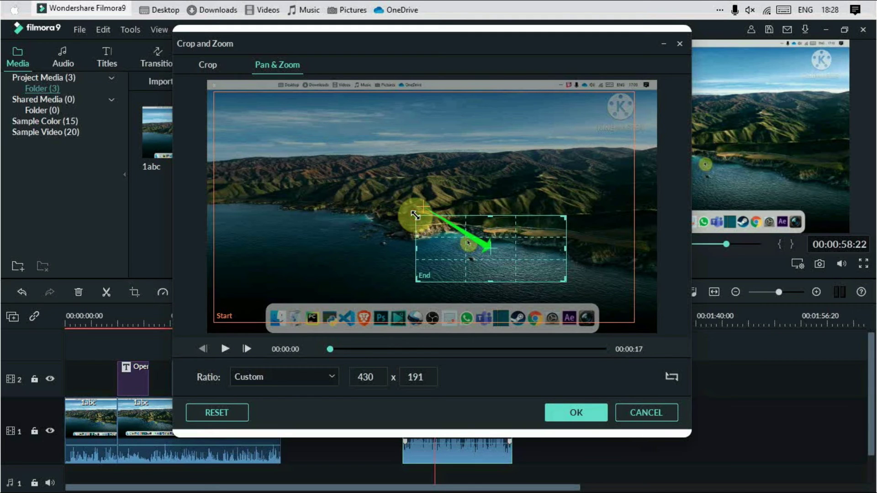
drag(484, 249, 459, 230)
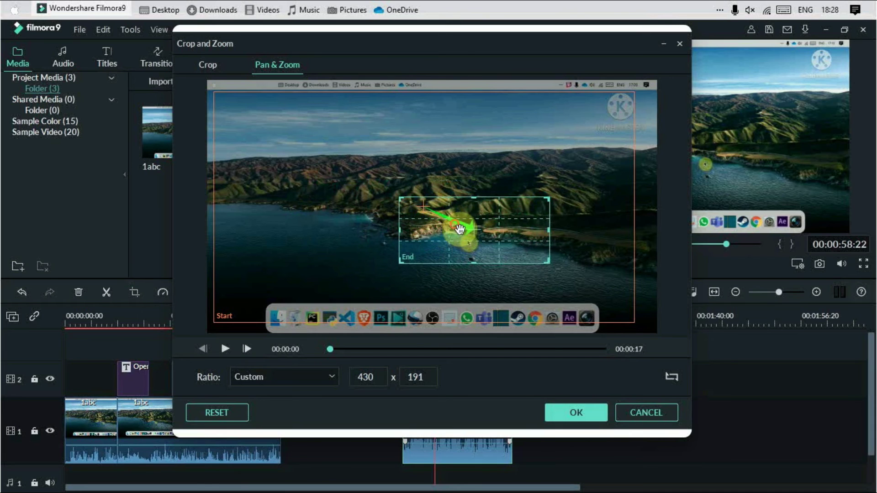
click(576, 413)
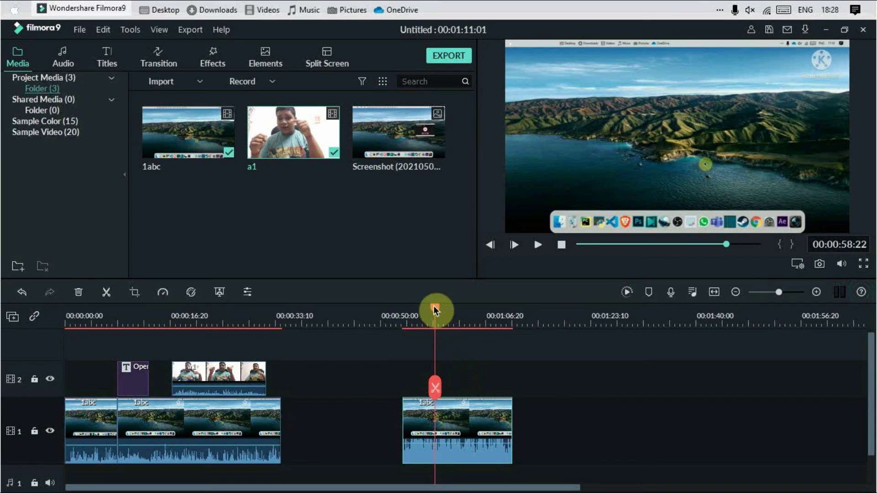
Step: Play the timeline from 00:00:52:22 to preview the pan and zoom on the last 1abc segment
drag(434, 306, 397, 307)
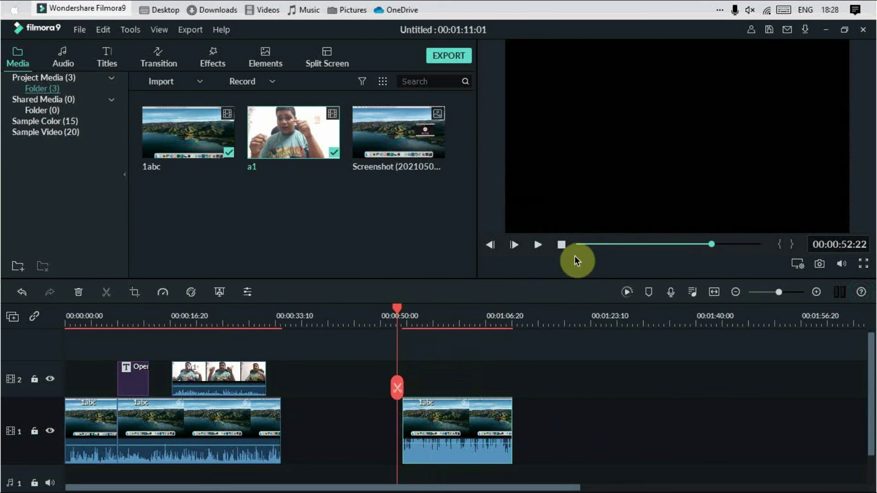
click(537, 247)
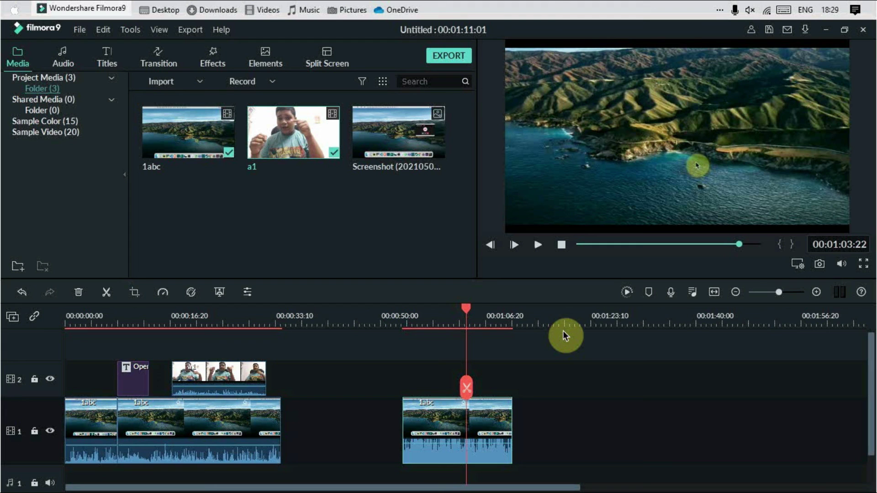
Step: Open the project's export settings, review the Vimeo, YouTube and DVD options, and return to the local MP4 export
click(450, 57)
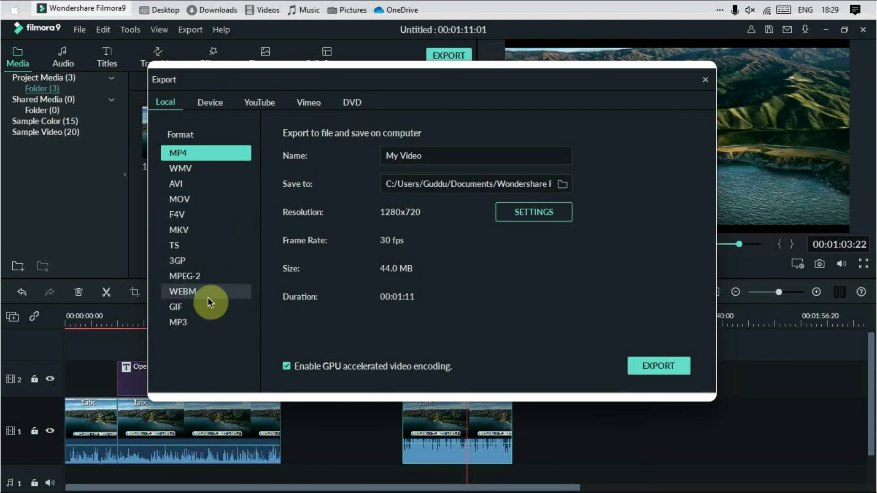
click(298, 106)
click(259, 104)
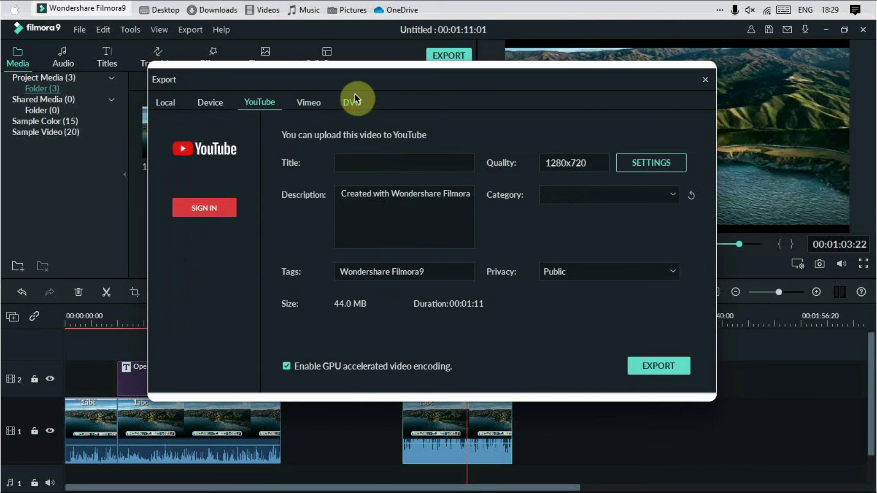
click(355, 98)
click(179, 109)
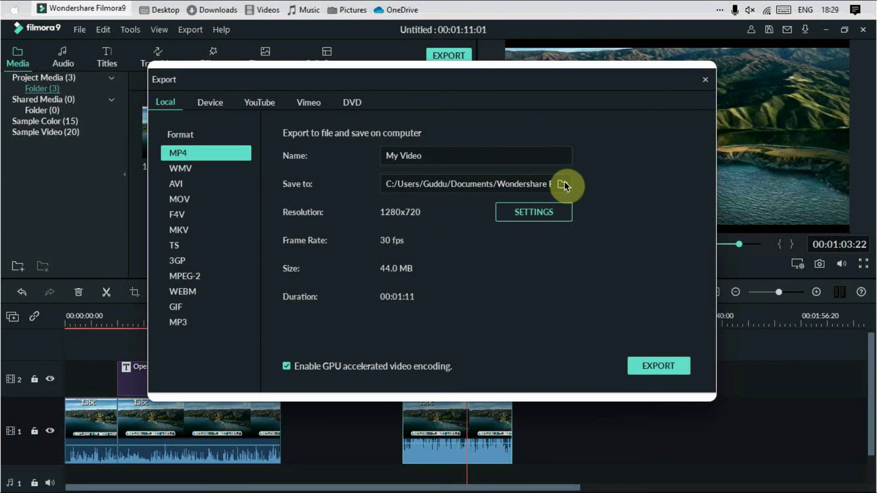
Step: Replace the output name My Video with the creator's first name and start the local MP4 export
drag(470, 157, 360, 156)
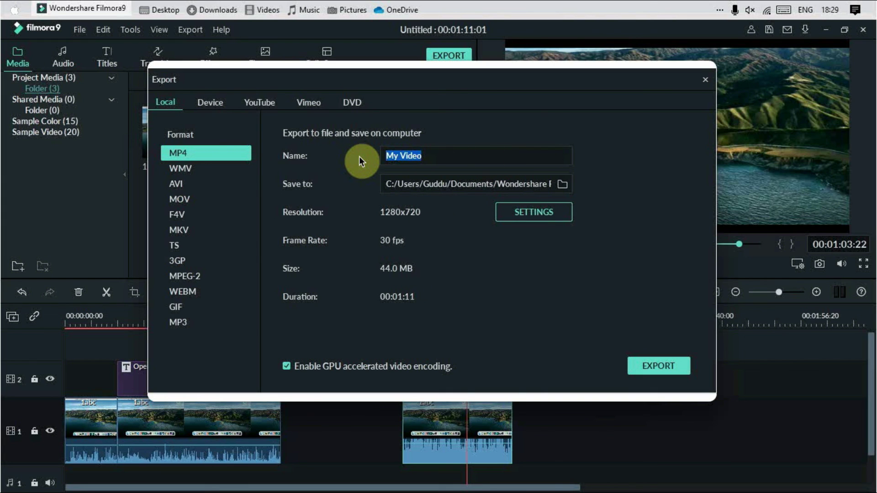
text(Subhro)
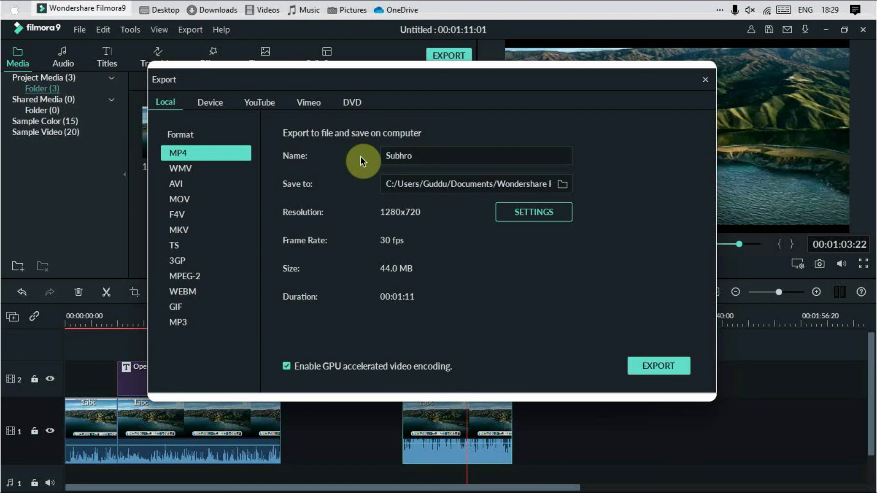
click(673, 372)
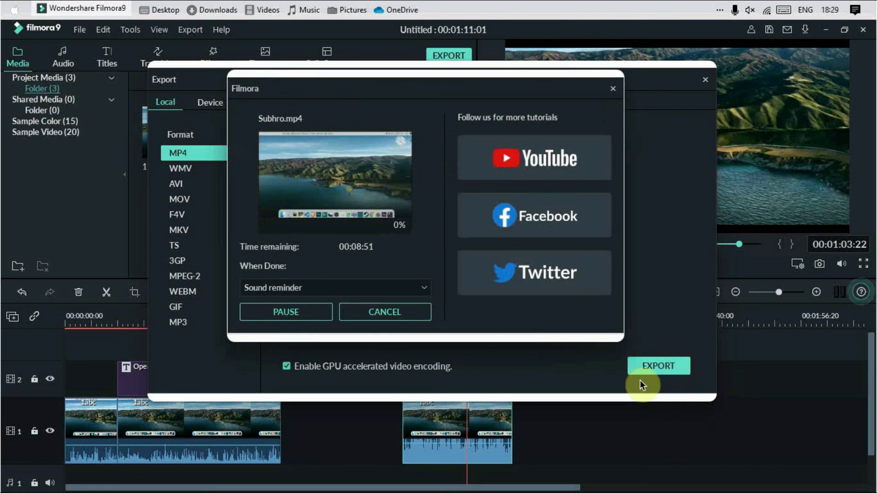
Step: Move the export progress window slightly down and set its When Done action to Do nothing
drag(402, 87, 400, 126)
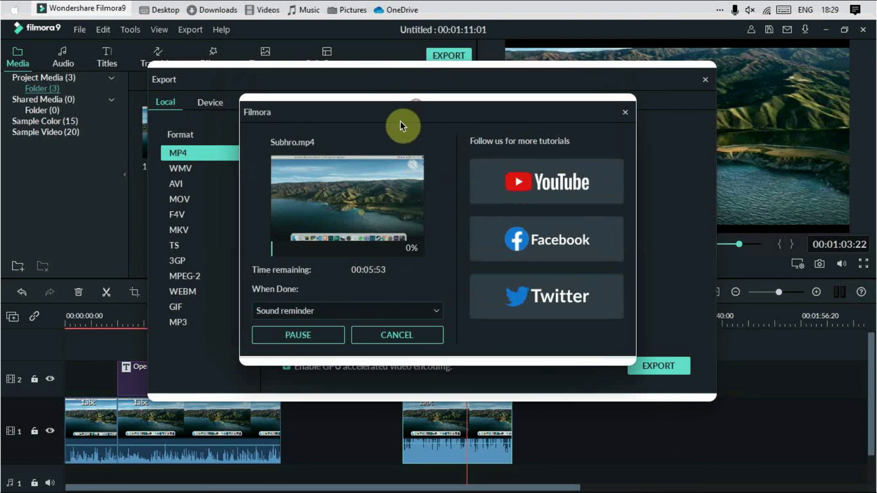
click(322, 312)
click(322, 312)
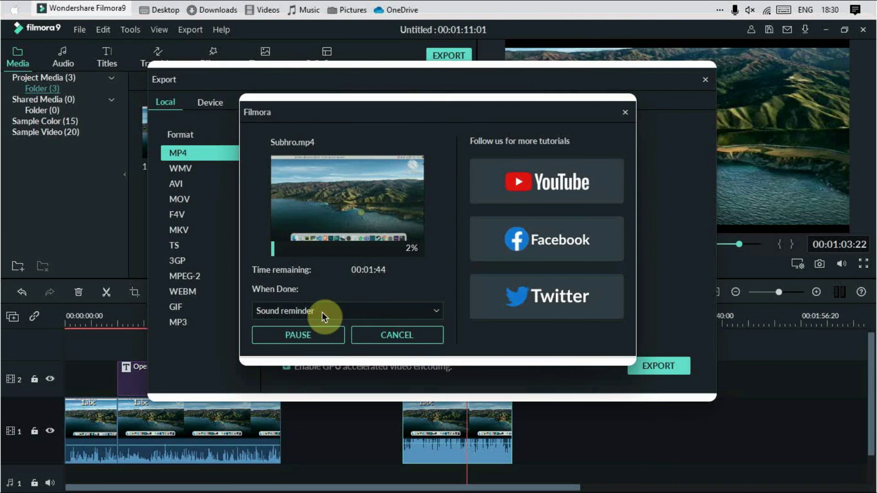
click(298, 311)
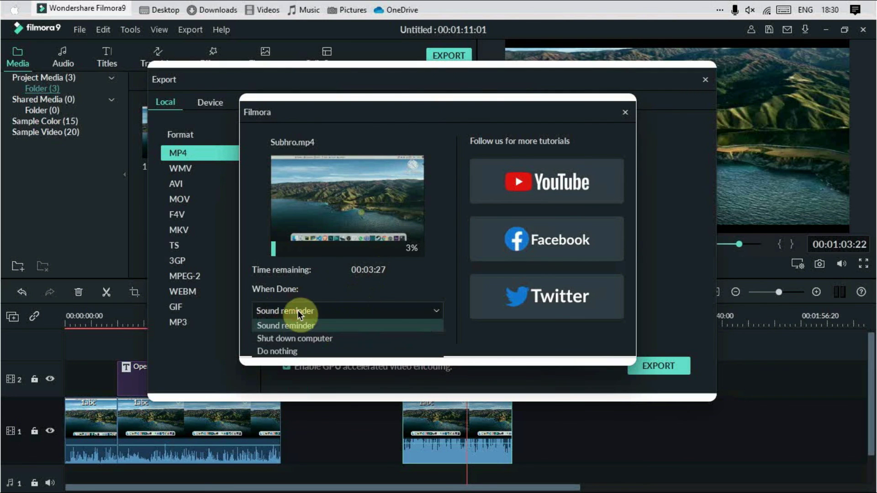
click(307, 350)
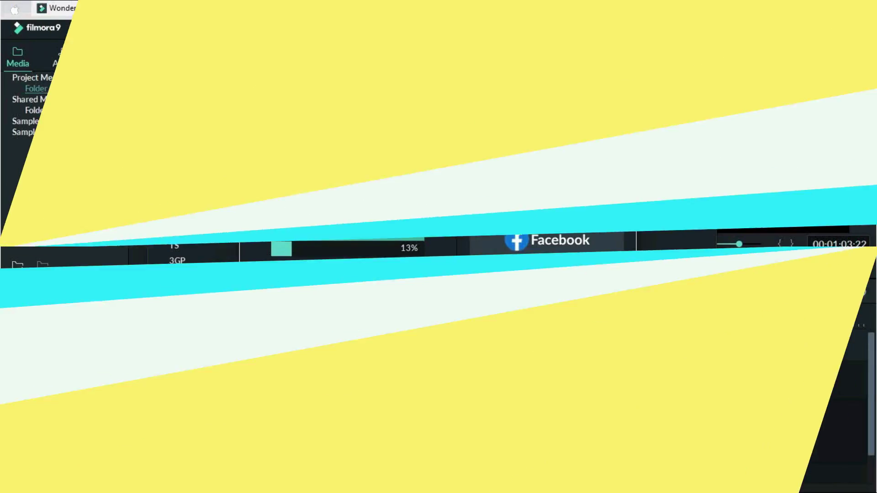
click(427, 333)
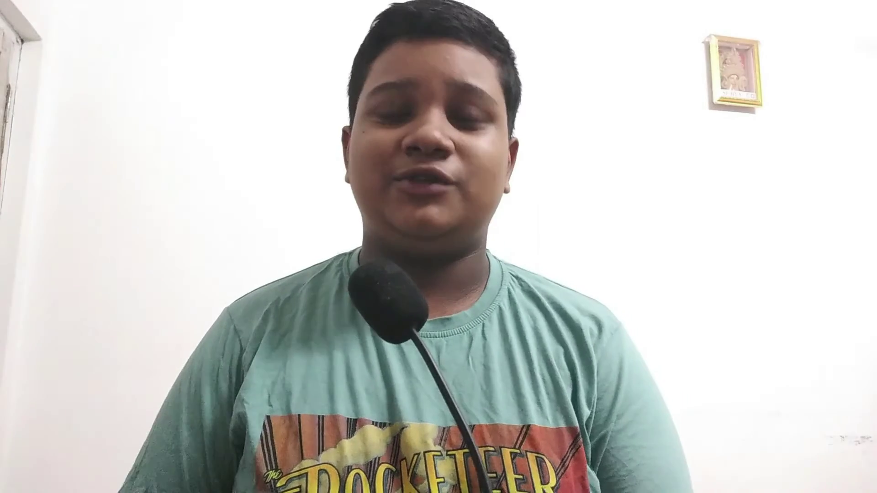